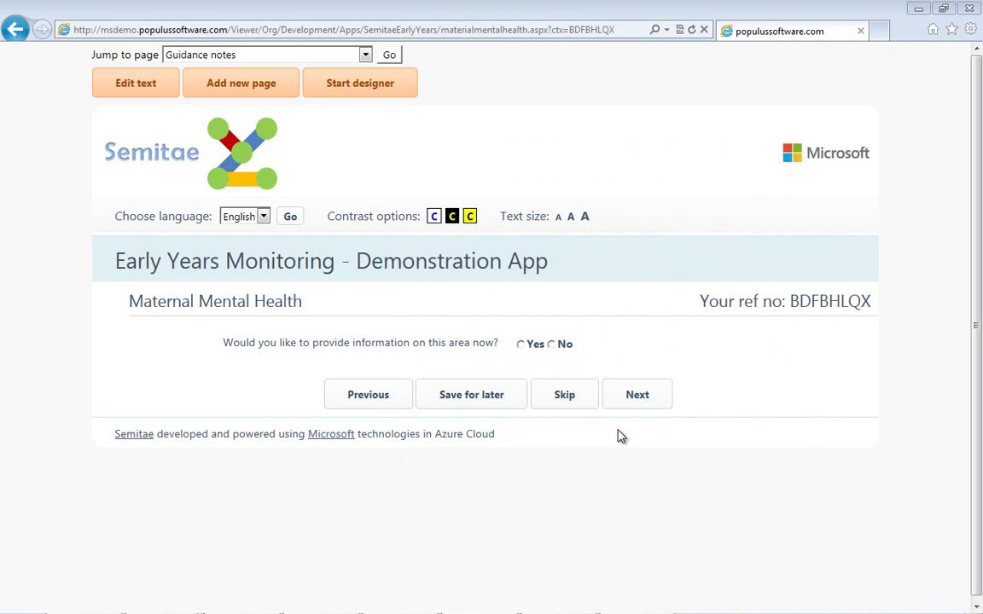
Jump via Health Visitor Antenatal Assessment to the Maternal Mental Health page.
left_click(365, 56)
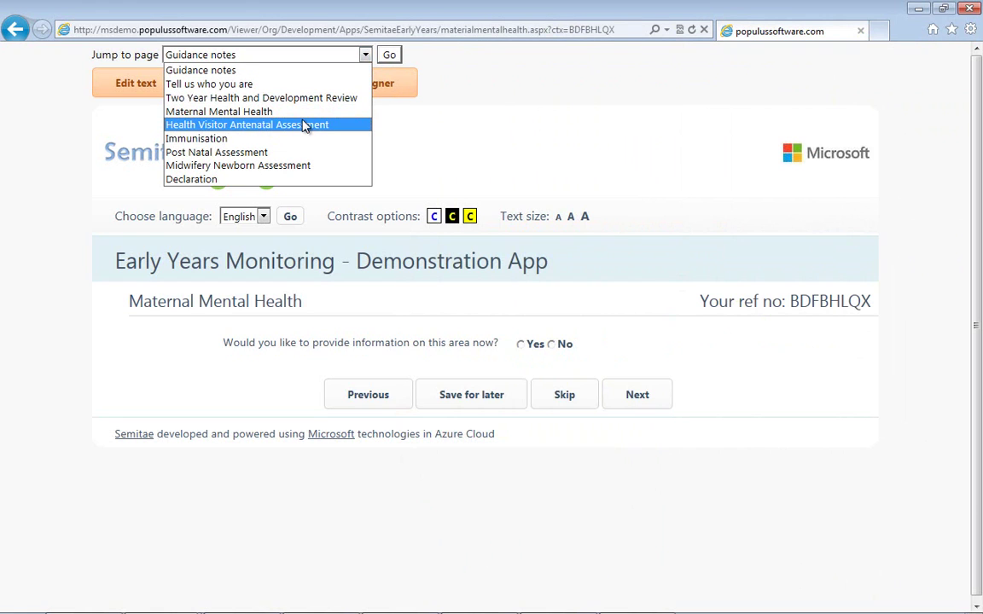
left_click(305, 126)
left_click(390, 55)
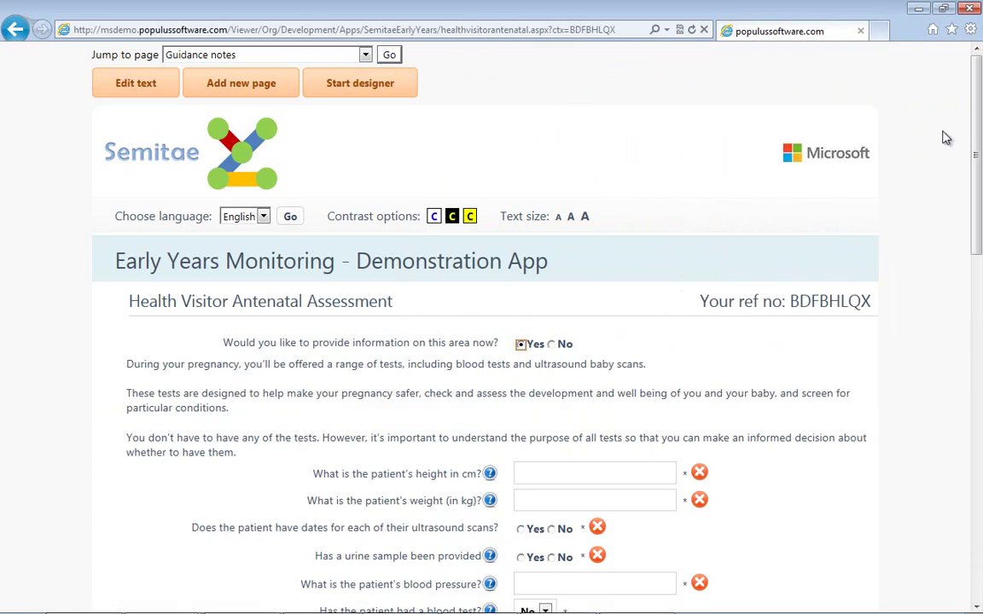
mouse_move(979, 128)
left_mouse_down()
mouse_move(979, 281)
mouse_move(979, 128)
left_mouse_up()
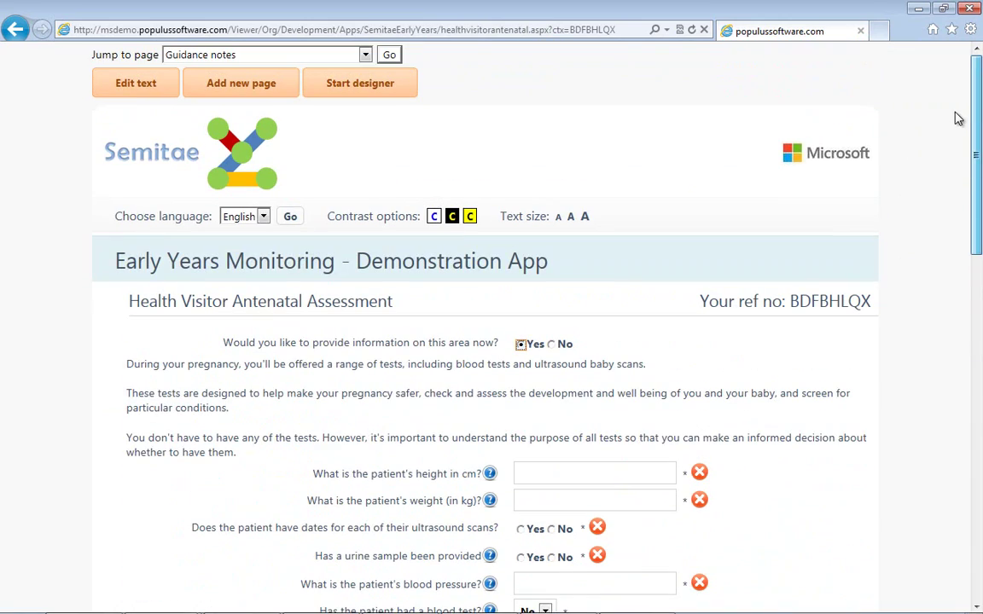
left_click(364, 54)
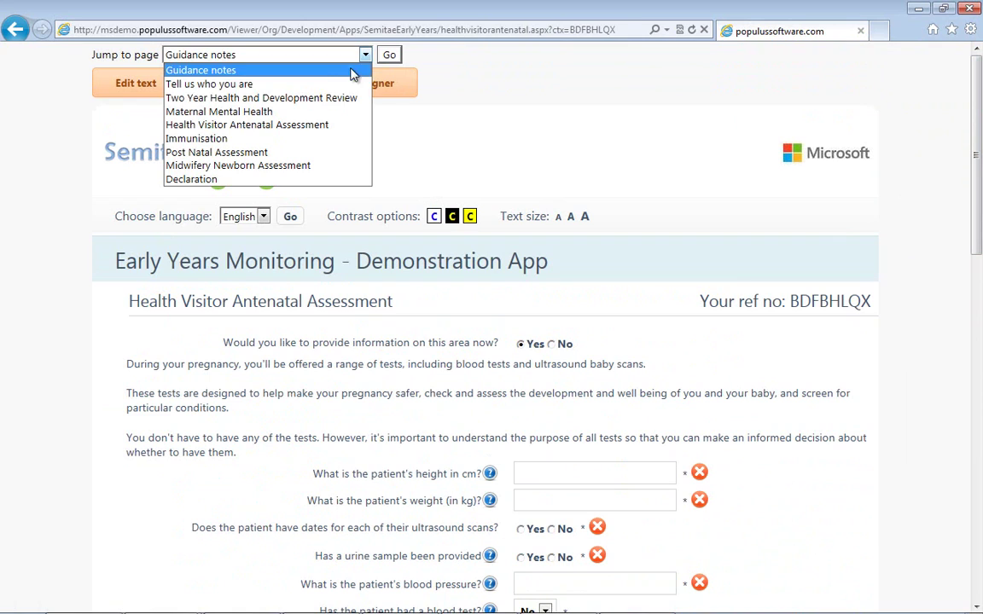
left_click(314, 112)
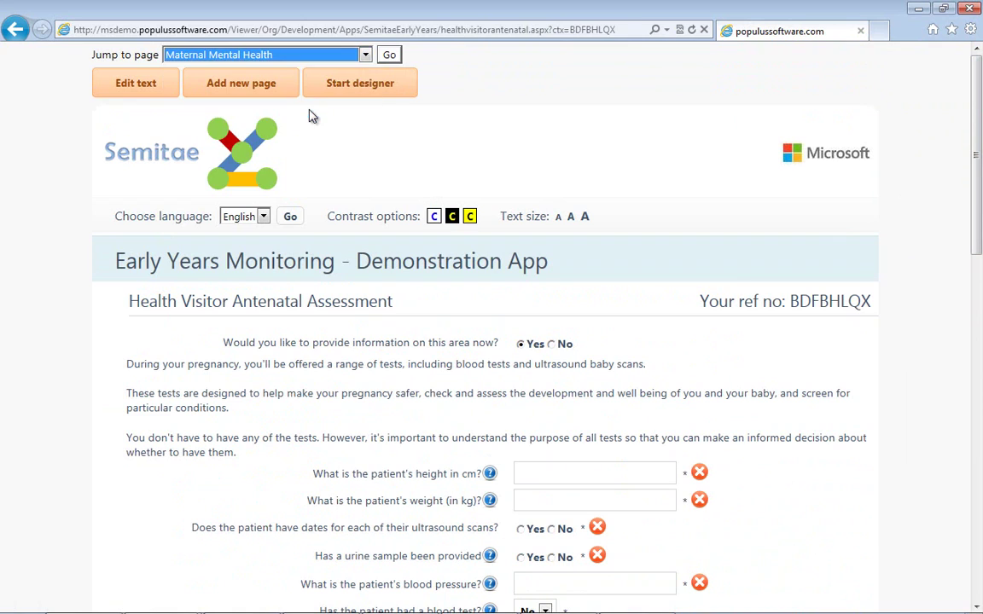
left_click(389, 56)
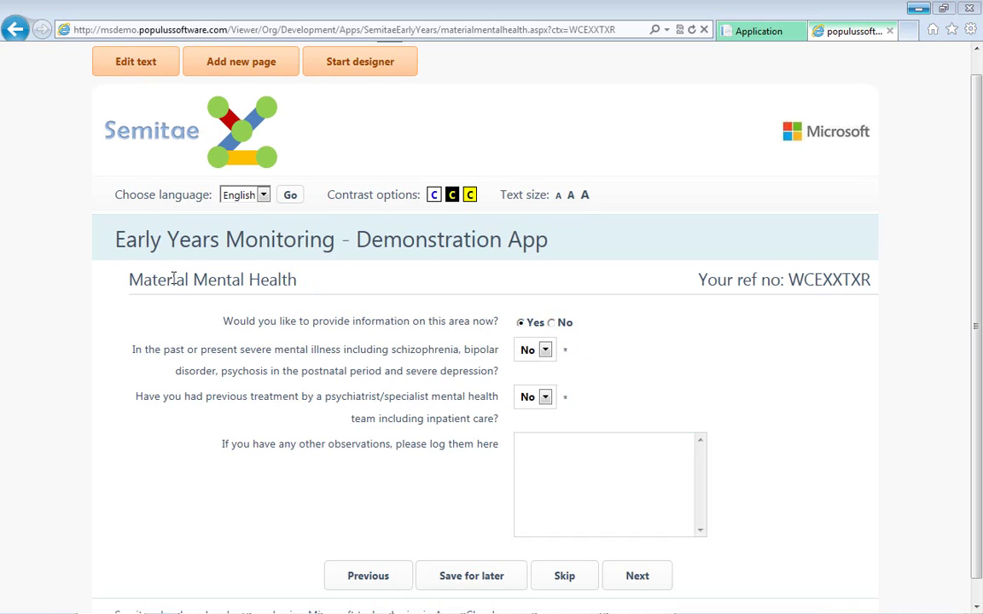
Change the heading word 'Material' to 'Maternal', save, and exit text editing.
left_click(149, 64)
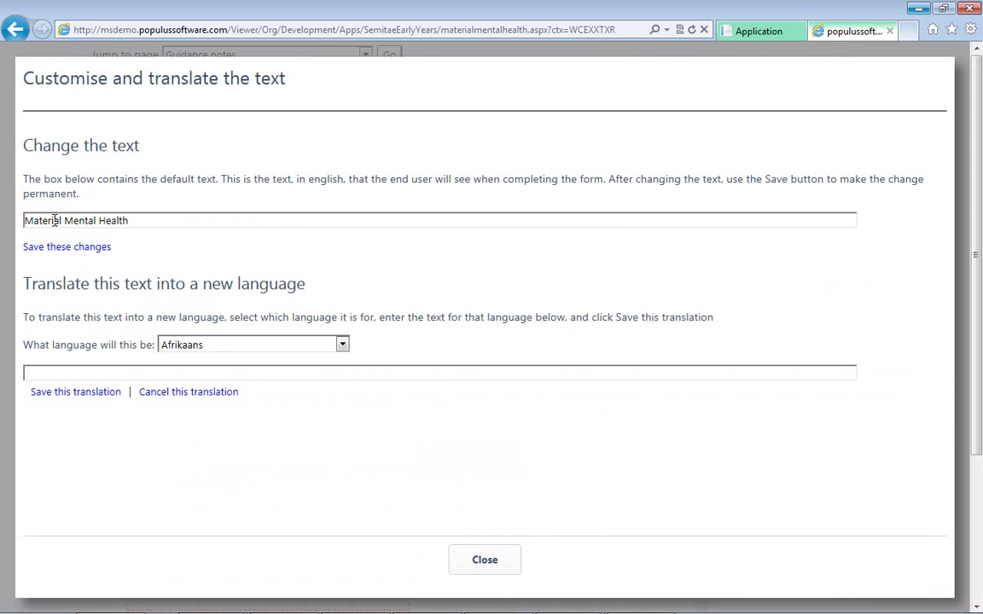
key("BackSpace")
type("n")
left_click(79, 249)
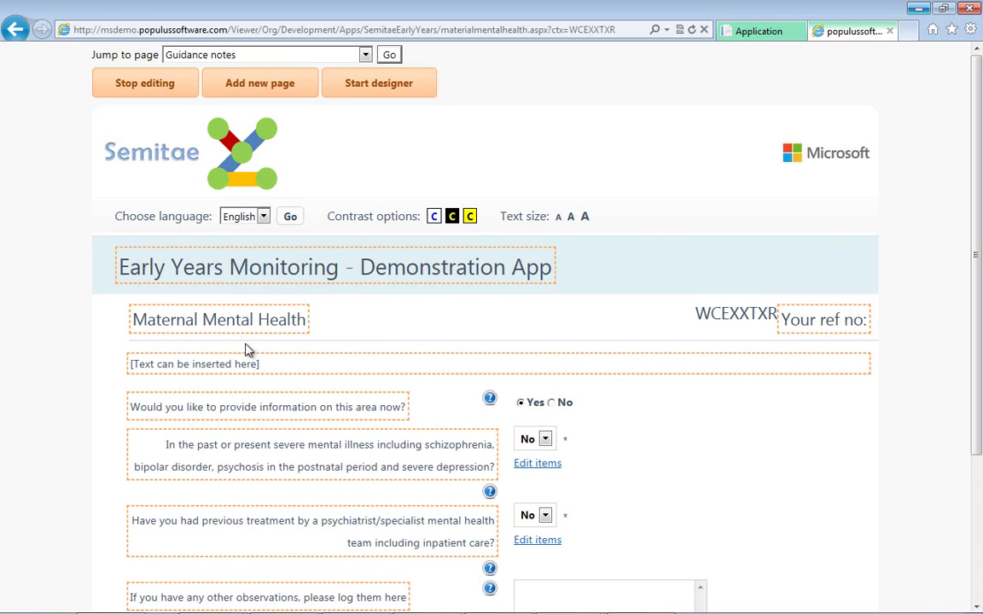
left_click(151, 90)
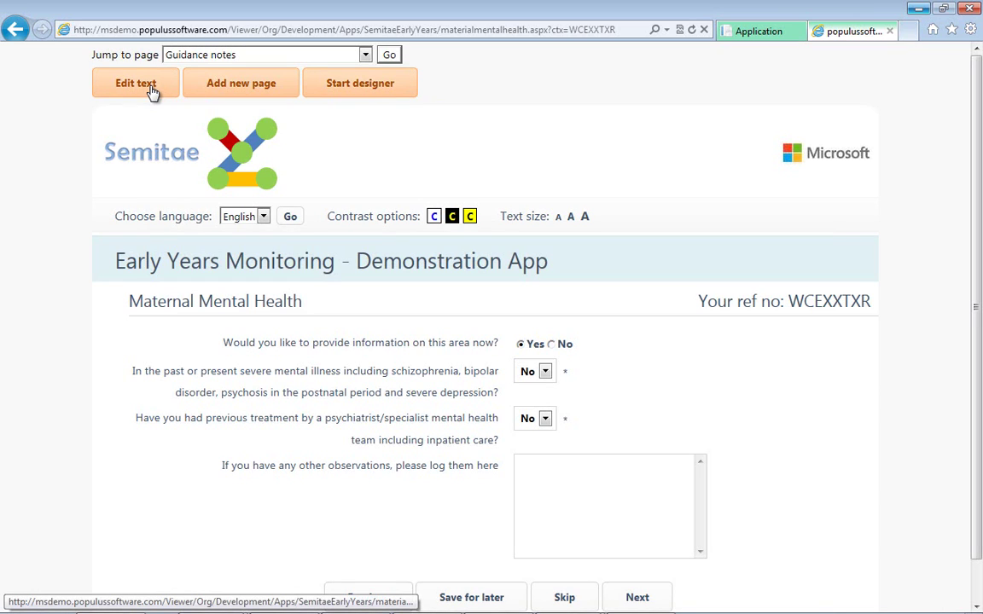
Try the existing answer dropdowns and observations box, then start the designer's Add item dialog.
left_click(547, 374)
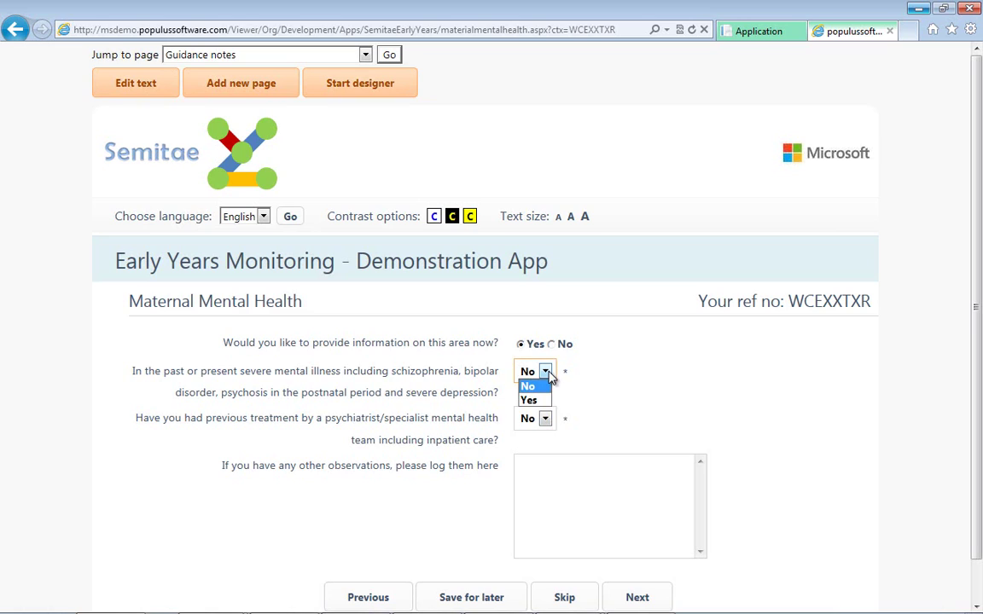
left_click(529, 386)
left_click(545, 418)
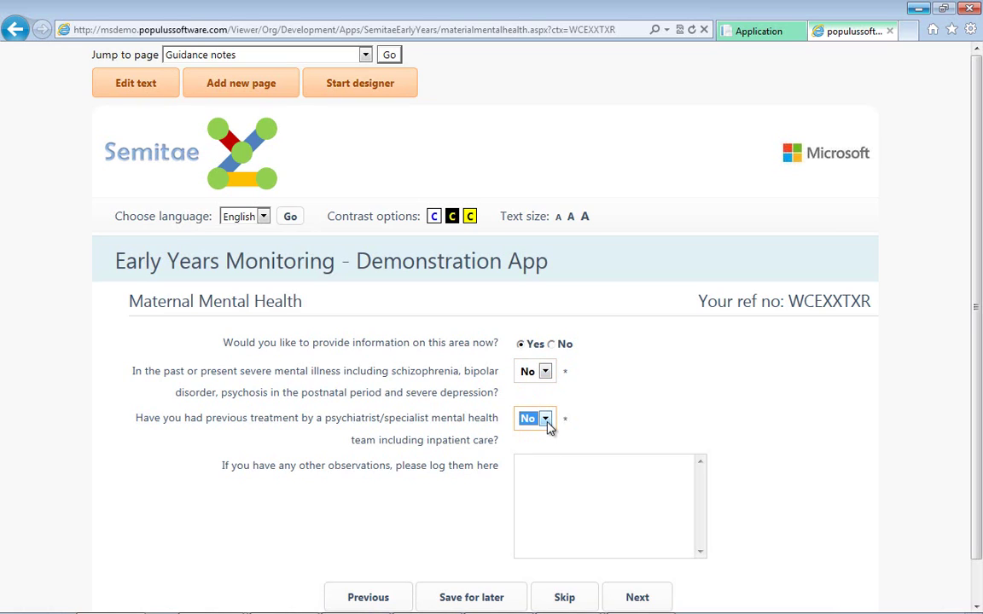
left_click(611, 526)
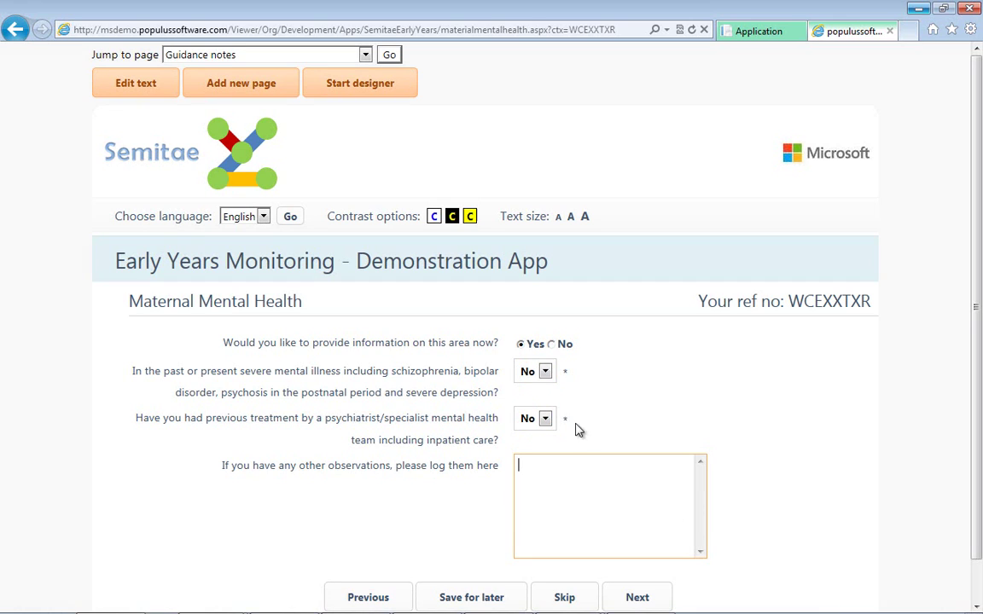
left_click(355, 94)
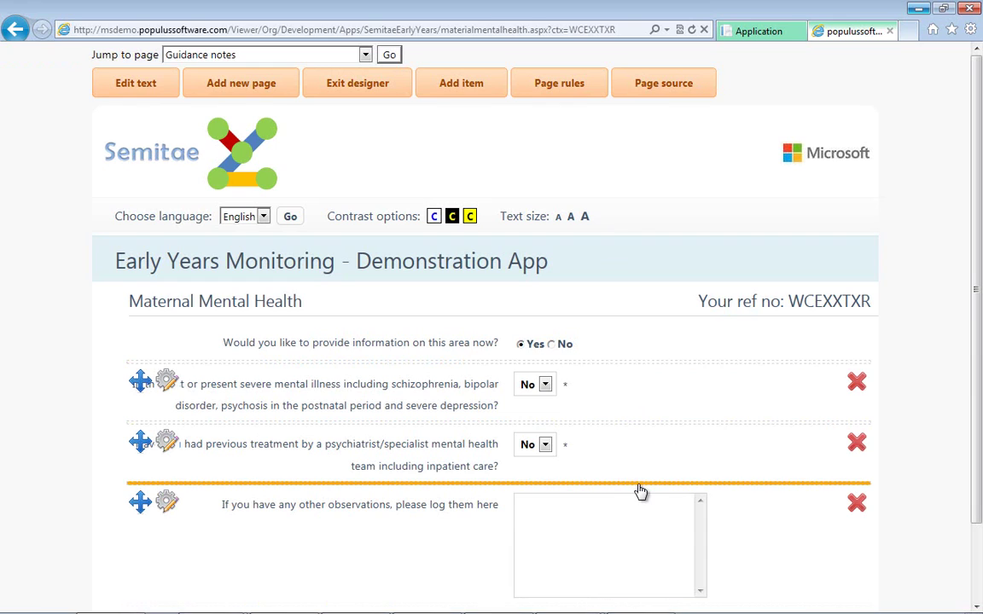
left_click(455, 91)
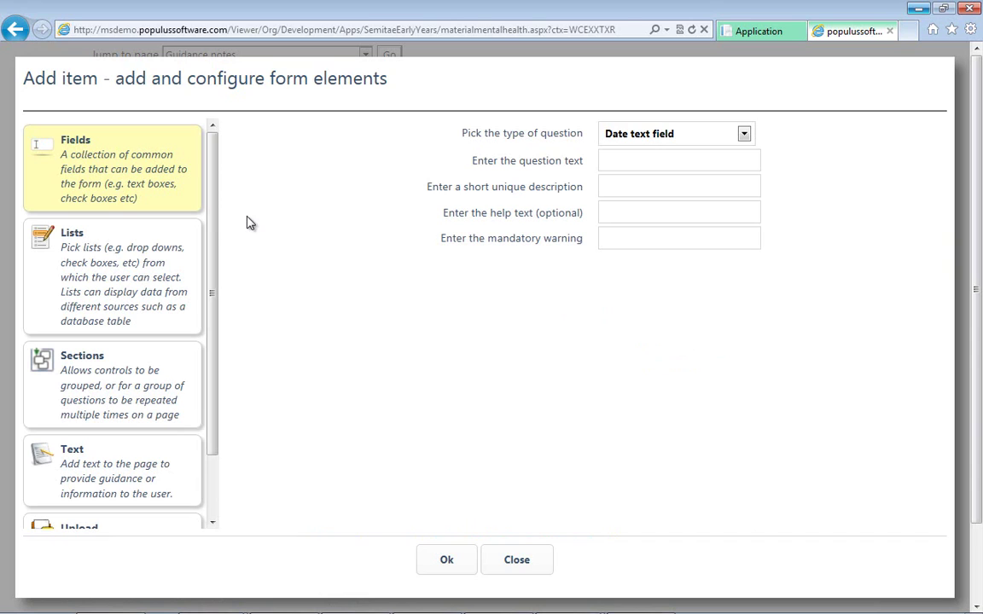
Set the new item's type to Lists > Drop down list.
left_click(645, 143)
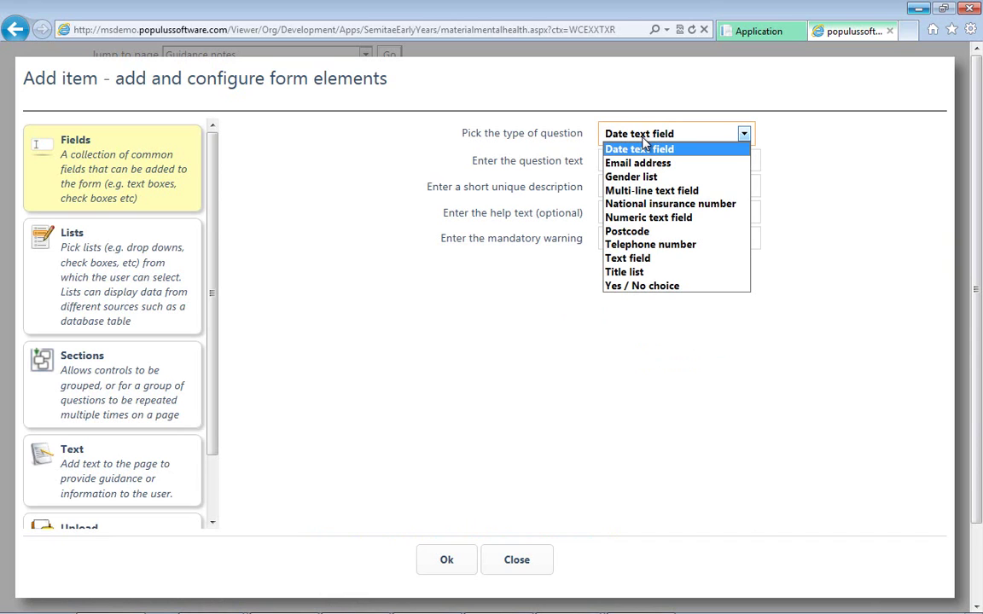
left_click(153, 265)
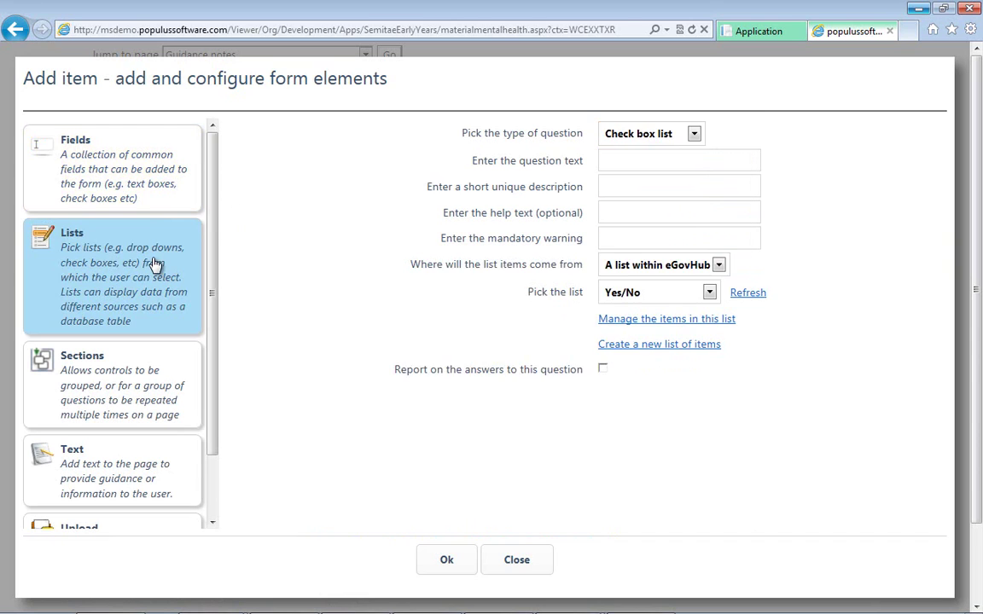
left_click(666, 137)
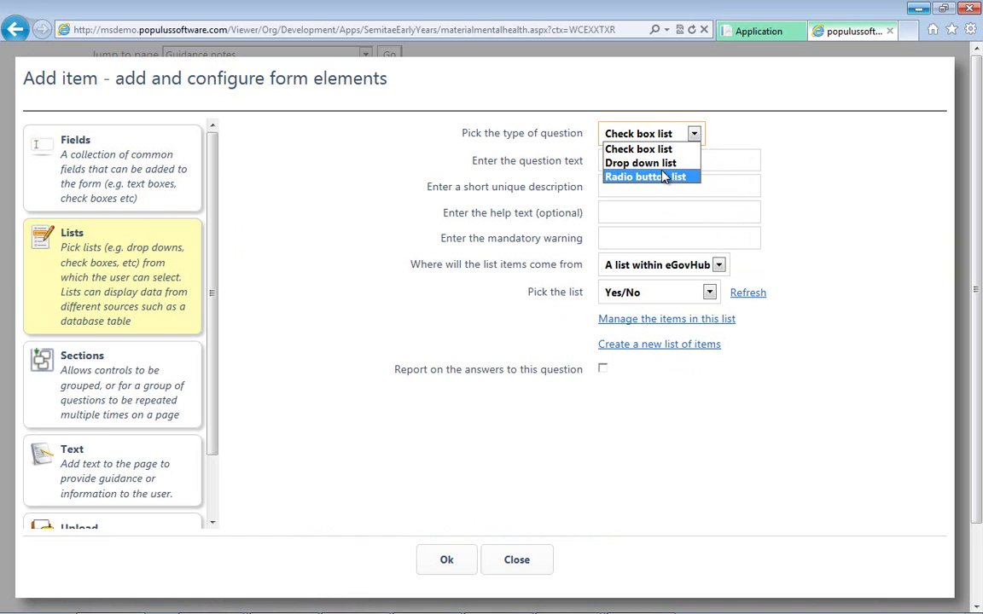
left_click(663, 164)
Enter the family perinatal mental illness question, description PerinatalMentalIllness, mandatory warning, and No/Yes answers.
left_click(646, 164)
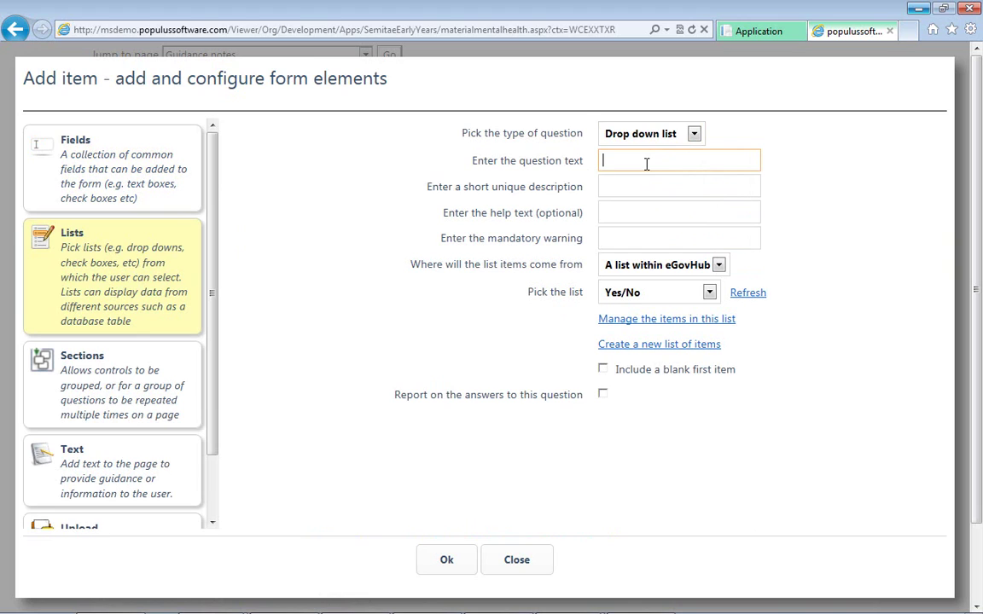
type("Does the patie")
type("nt's ")
type("family")
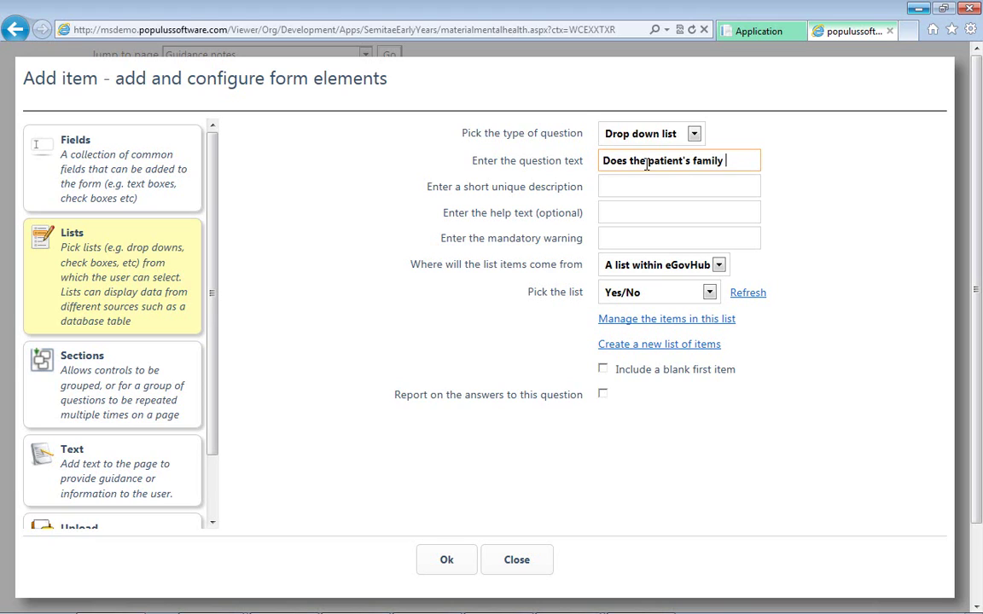
type("have a histor")
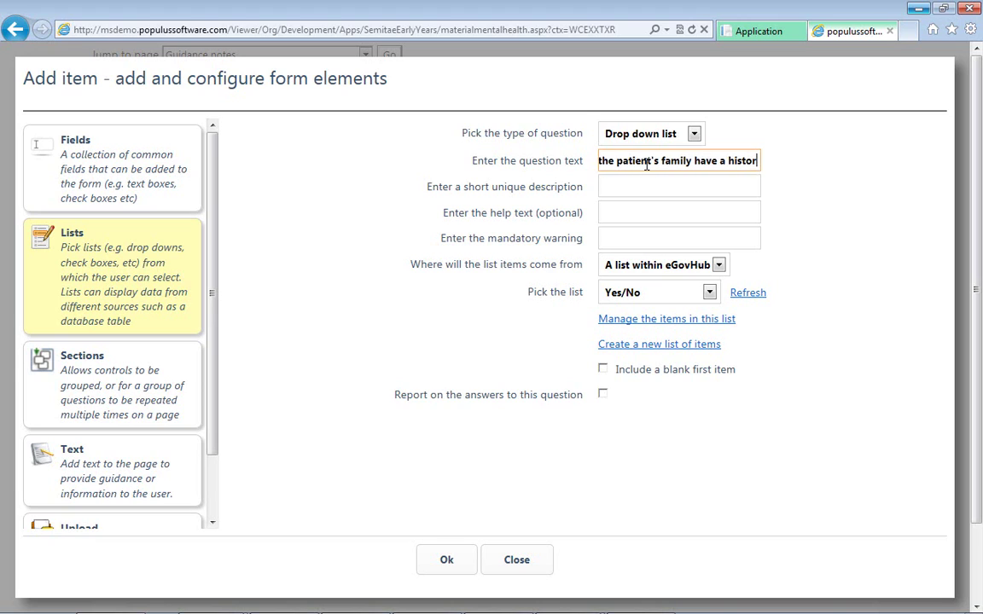
type("y of perinatal mental illness")
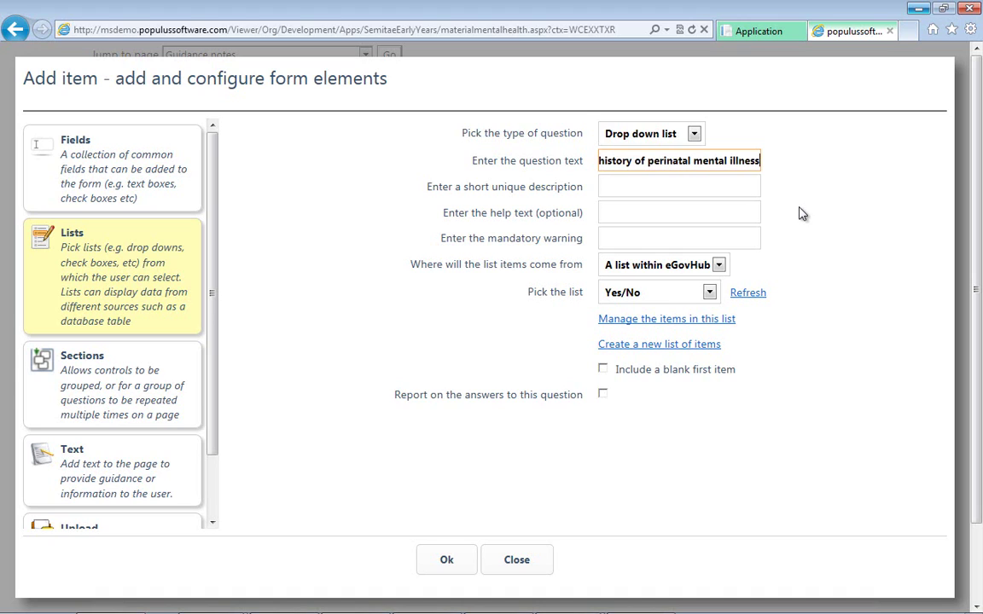
type("?")
key("Tab")
type("Perinatal")
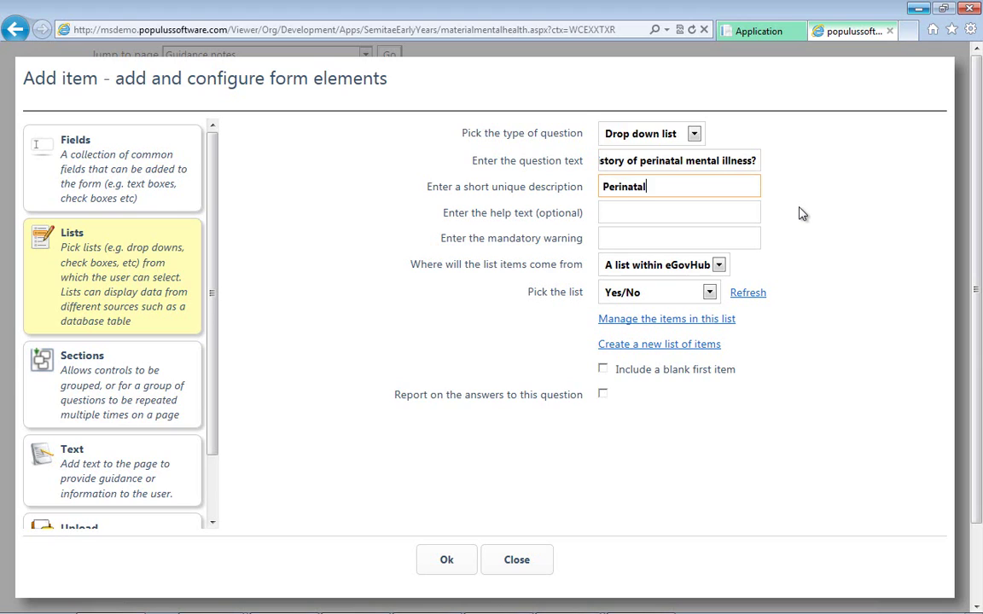
type("MentalIll")
type("ness")
key("Tab")
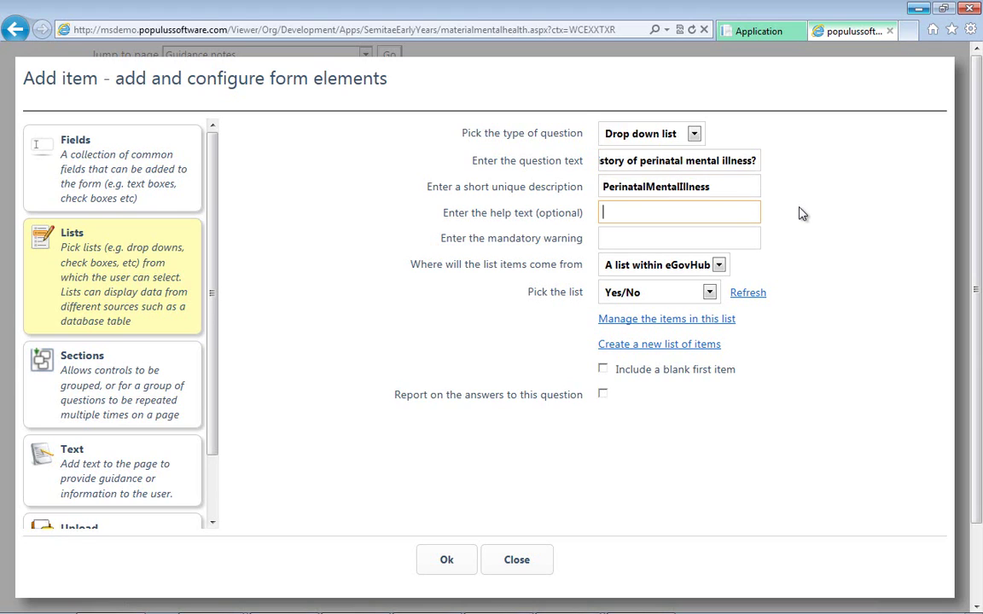
key("Tab")
type("An")
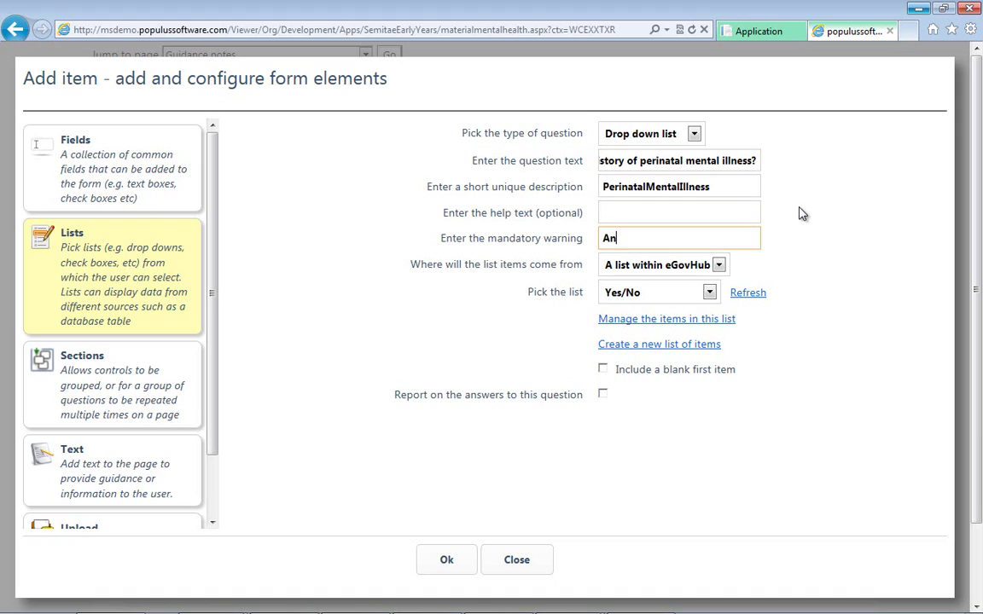
type(" answer mu")
type("st be provided")
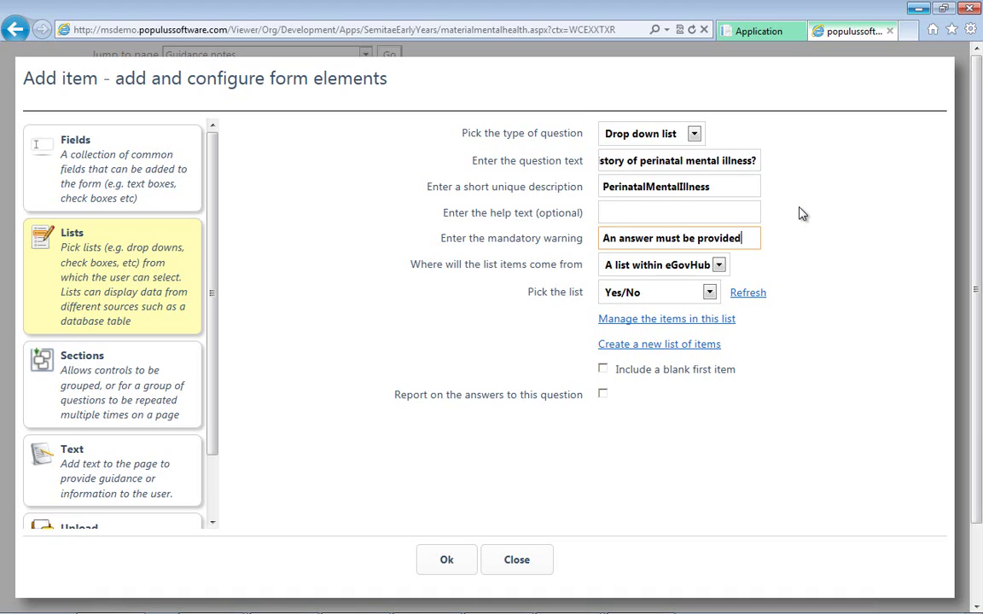
left_click(670, 294)
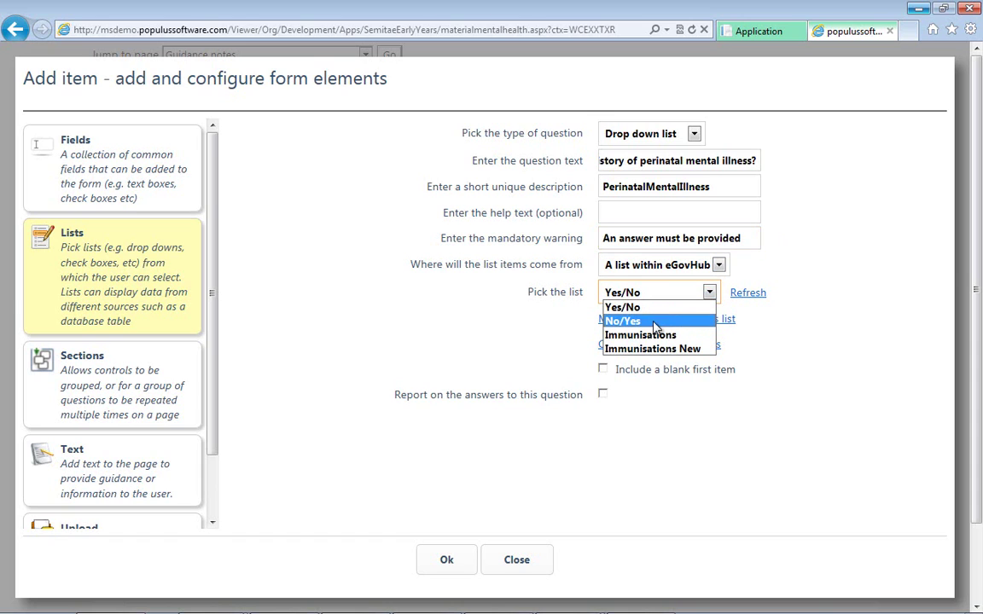
left_click(649, 321)
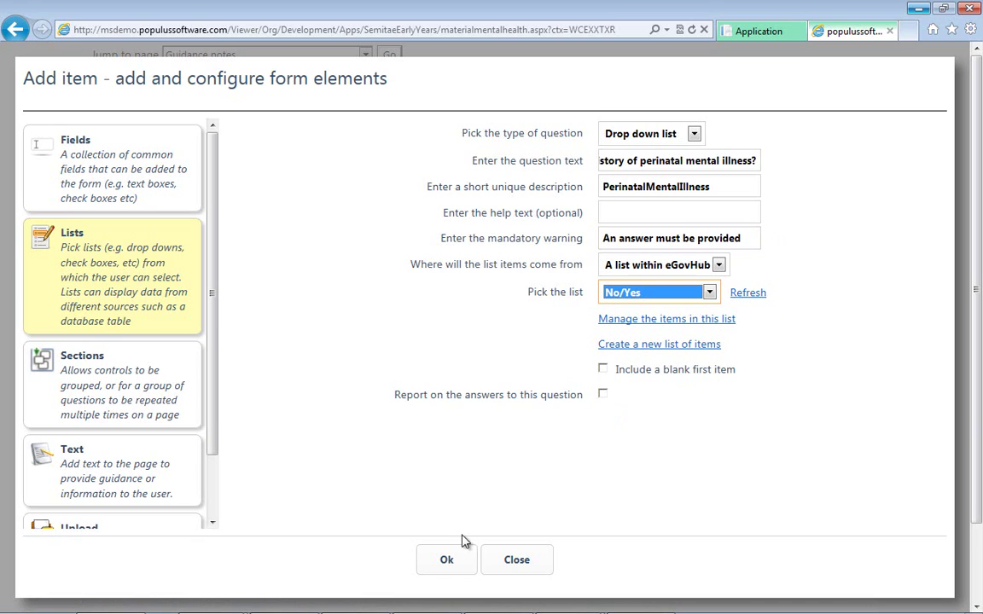
left_click(447, 563)
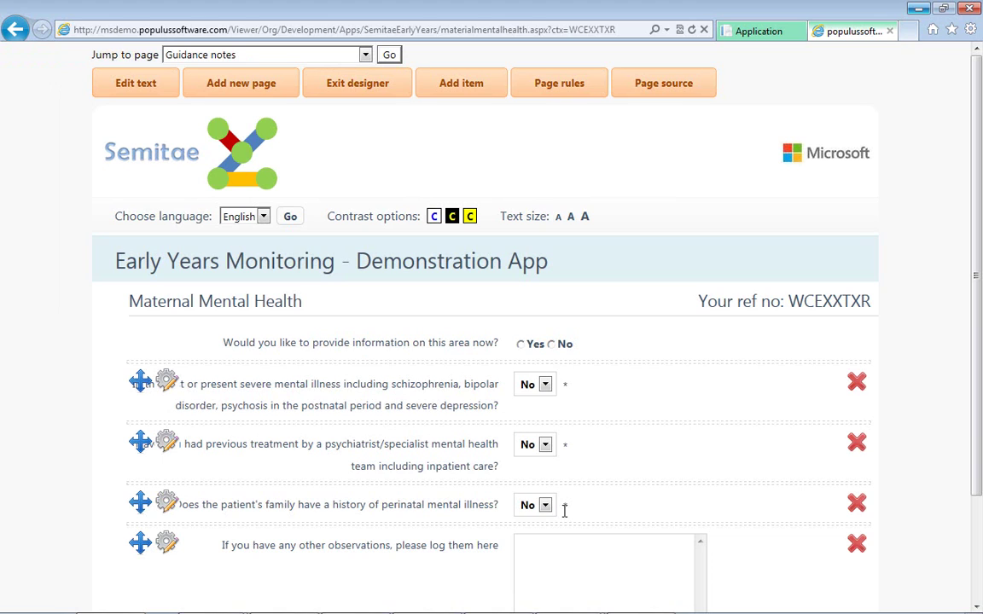
Paste the psychiatric-disorder-after-childbirth citation as the family-history question's help text.
scroll(979, 184, "down", 2)
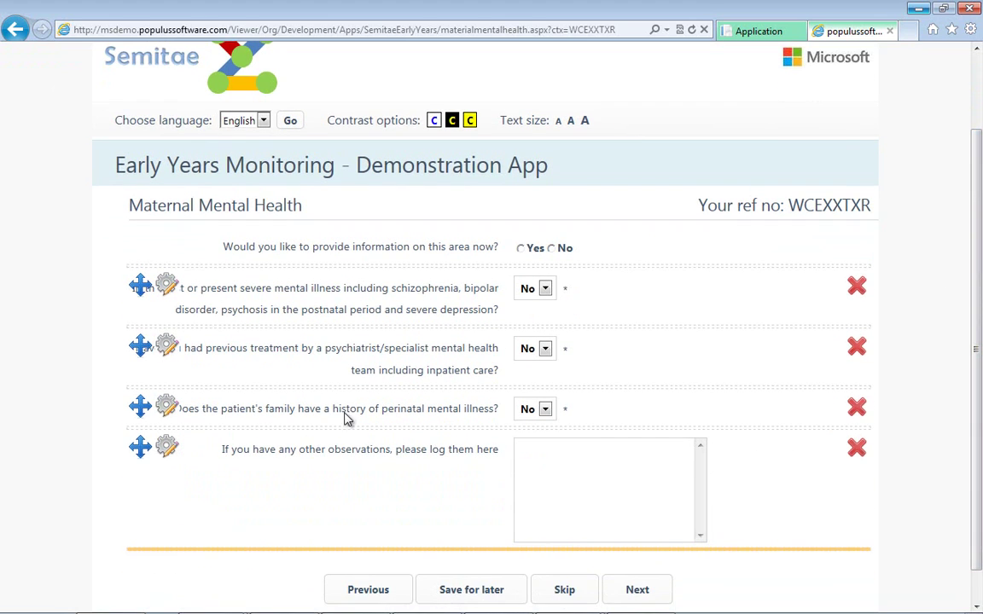
left_click(166, 407)
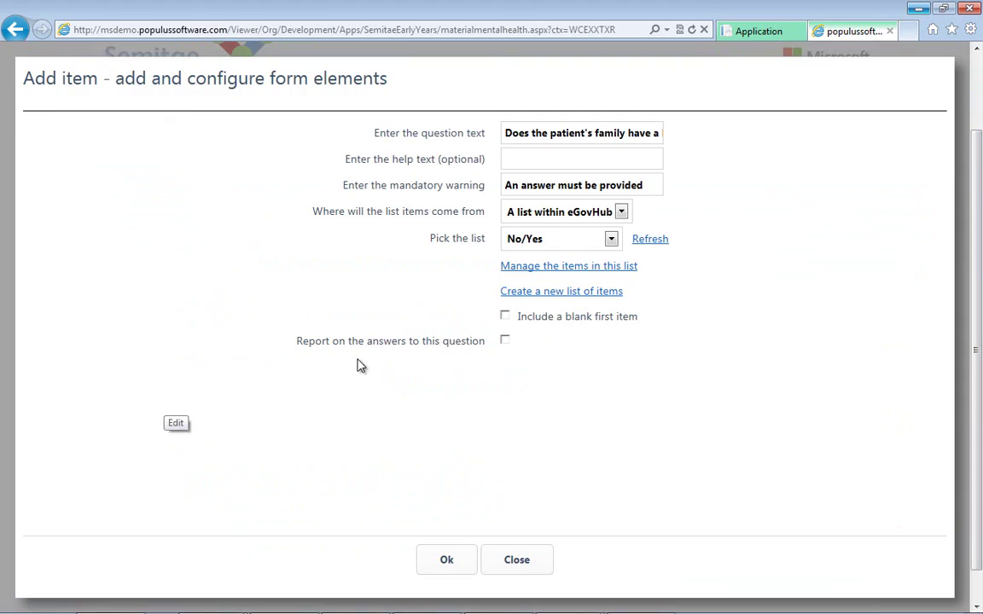
left_click(535, 163)
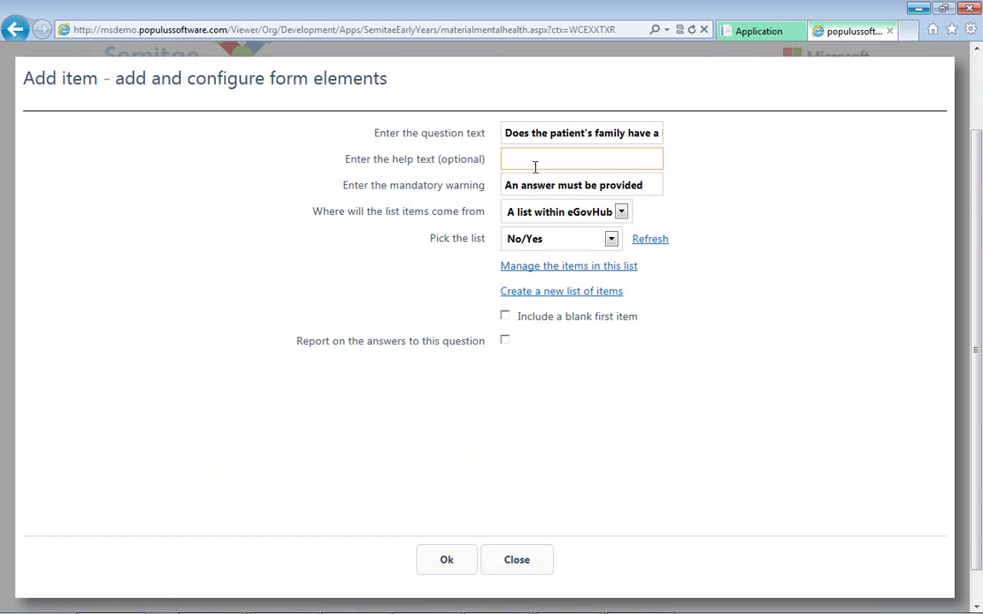
key("ctrl+v")
left_click(445, 562)
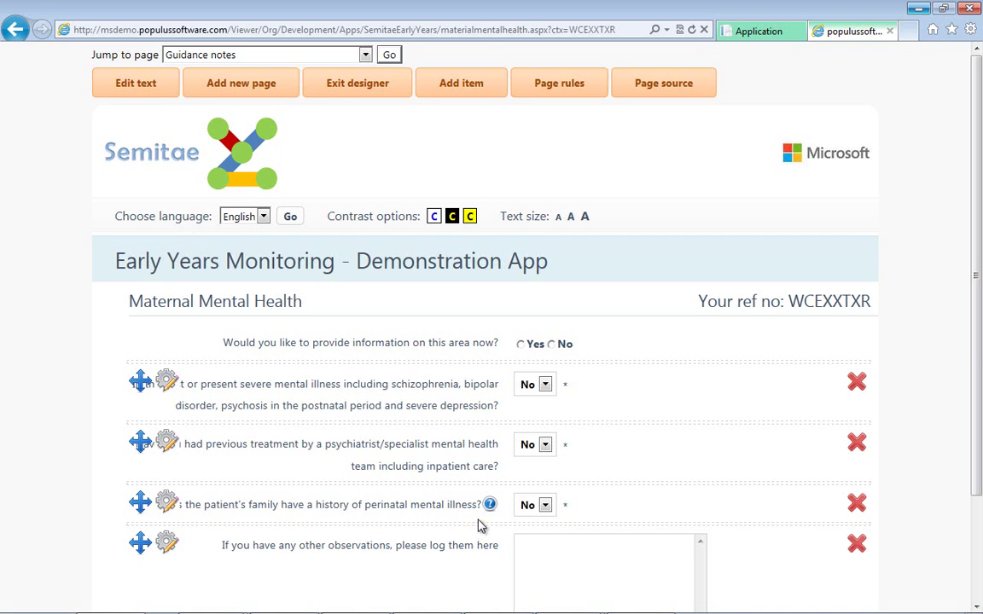
mouse_move(489, 505)
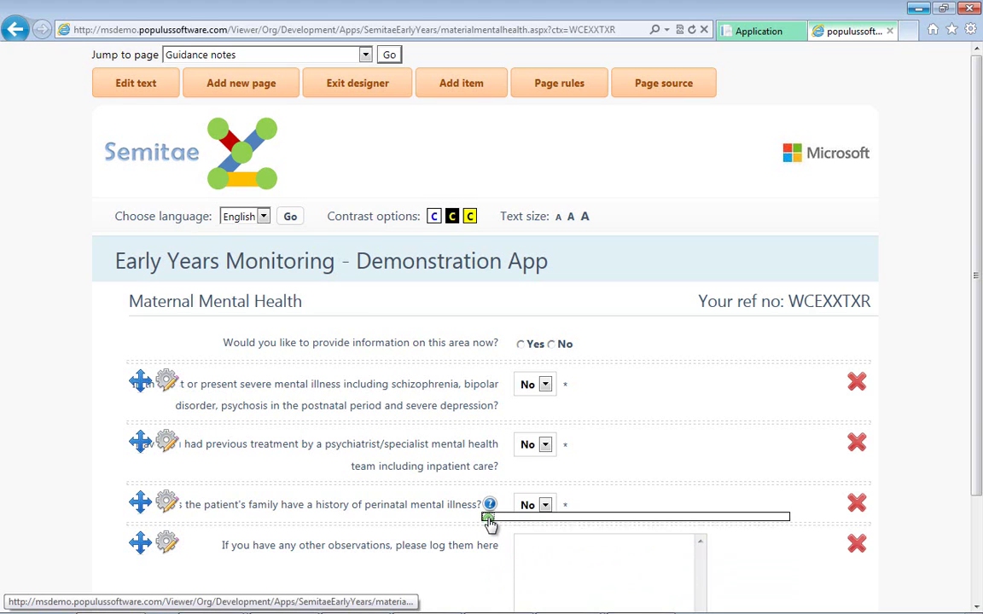
scroll(979, 290, "down", 2)
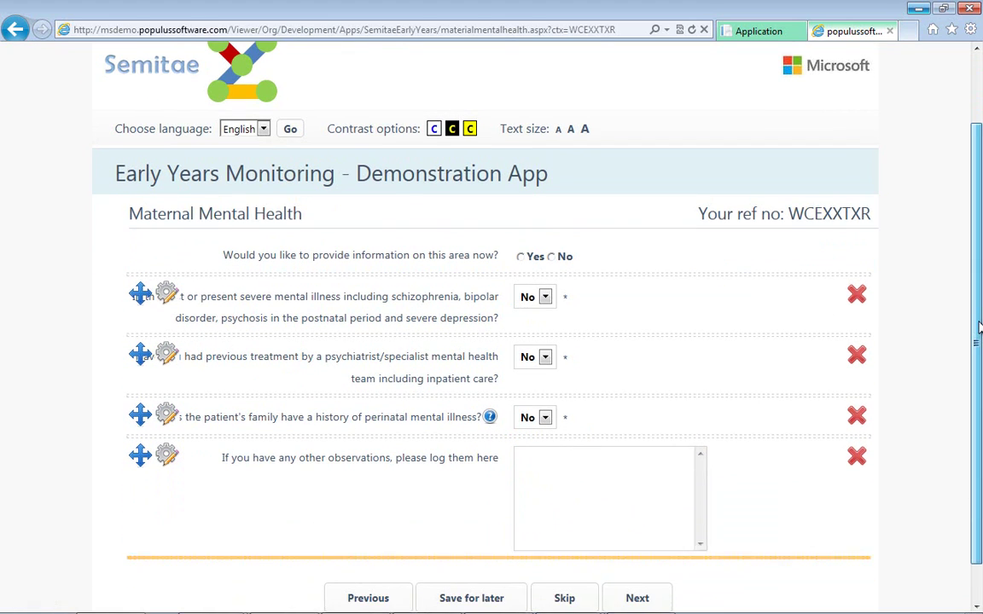
scroll(510, 104, "up", 2)
Create a Multi-line text field 'Please provide details' with description DetailsSchizophrenia.
left_click(444, 82)
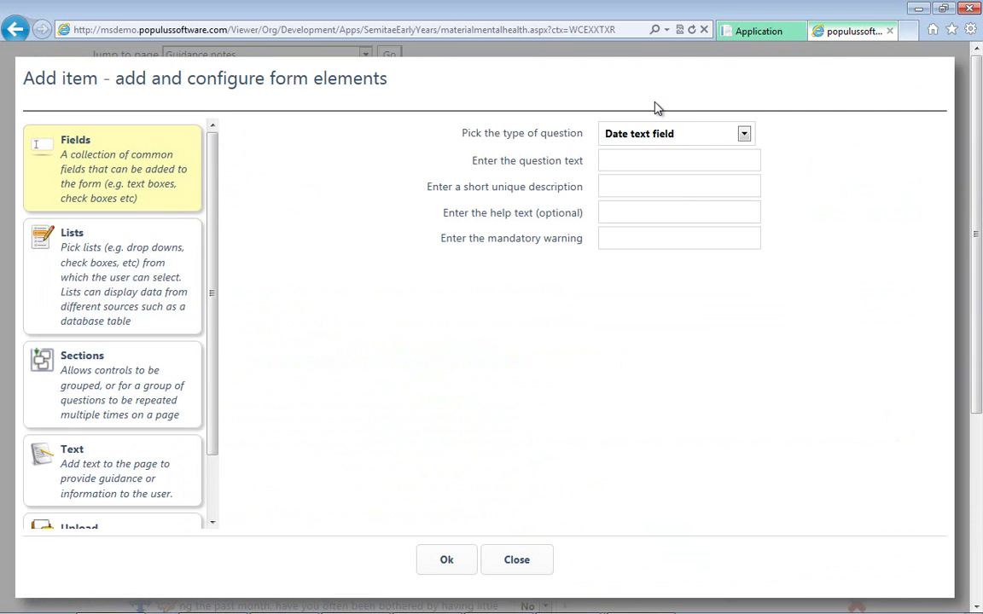
left_click(687, 133)
left_click(678, 191)
left_click(646, 157)
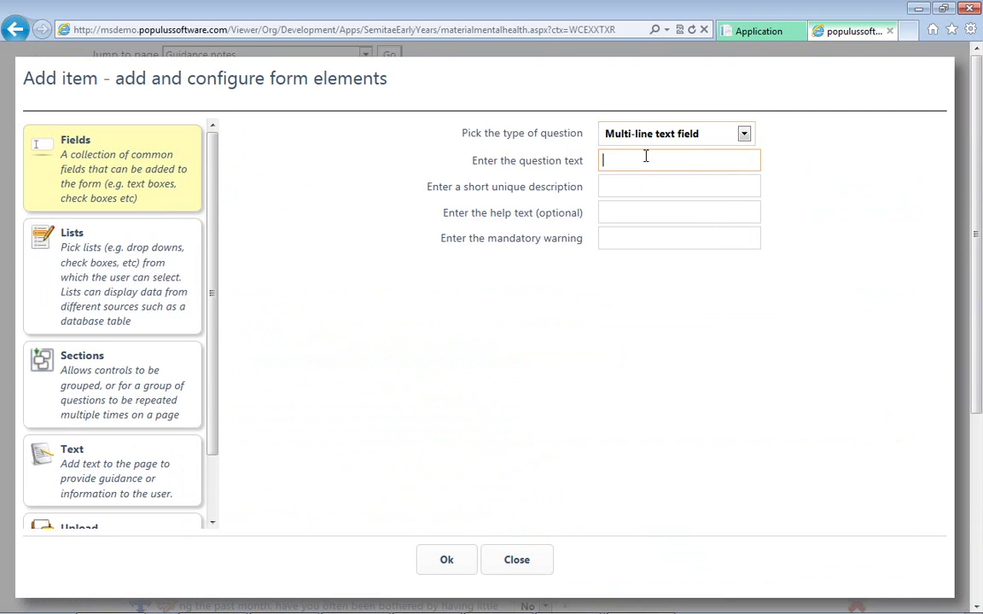
type("Please provide")
type(" details")
key("Tab")
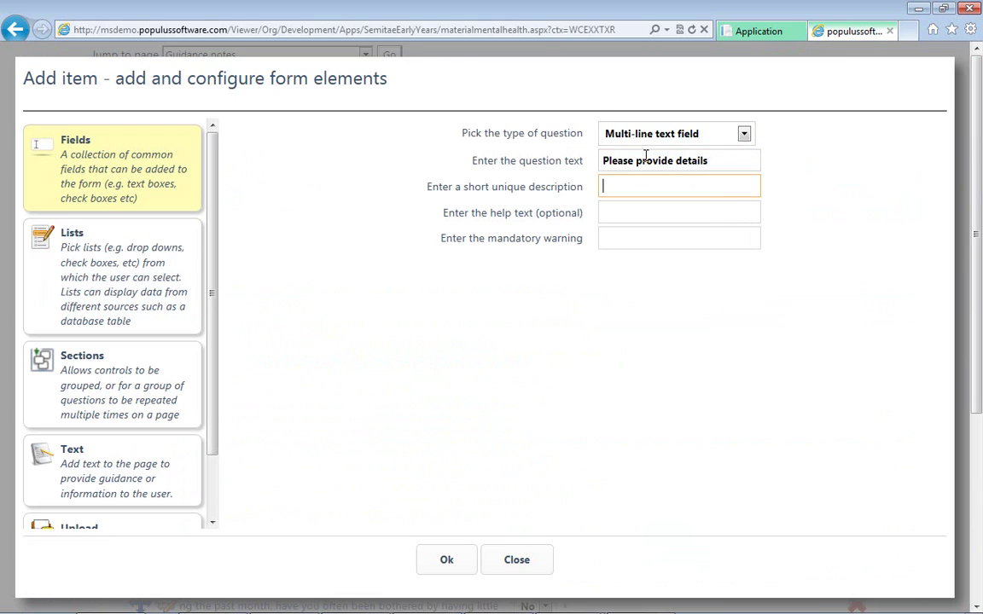
type("Details")
type("Schizophrenia")
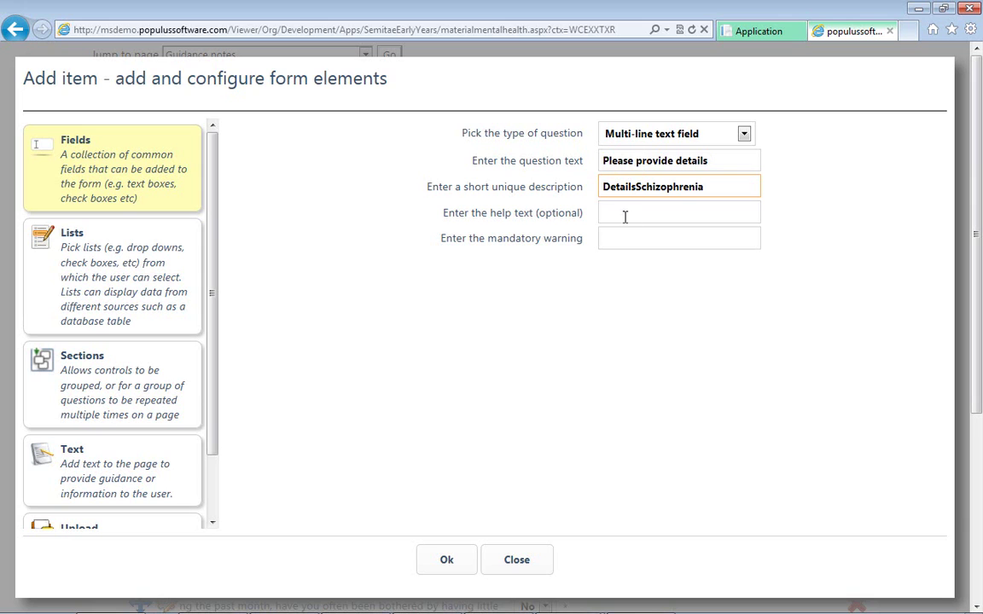
left_click(633, 234)
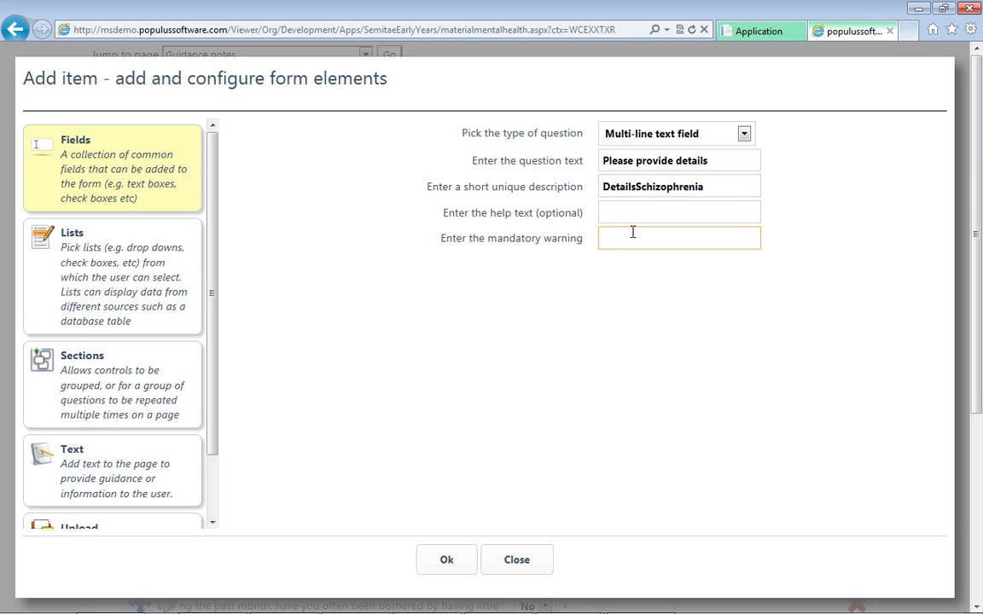
left_click(449, 561)
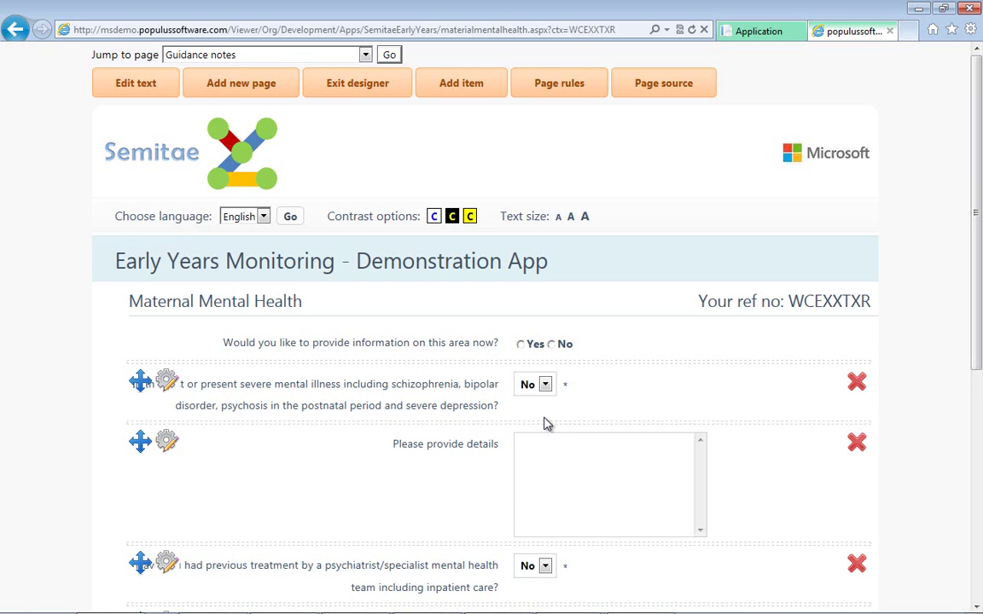
Start a show/hide rule named HideFirstBox that checks the SevereMentalIllness answer.
left_click(553, 97)
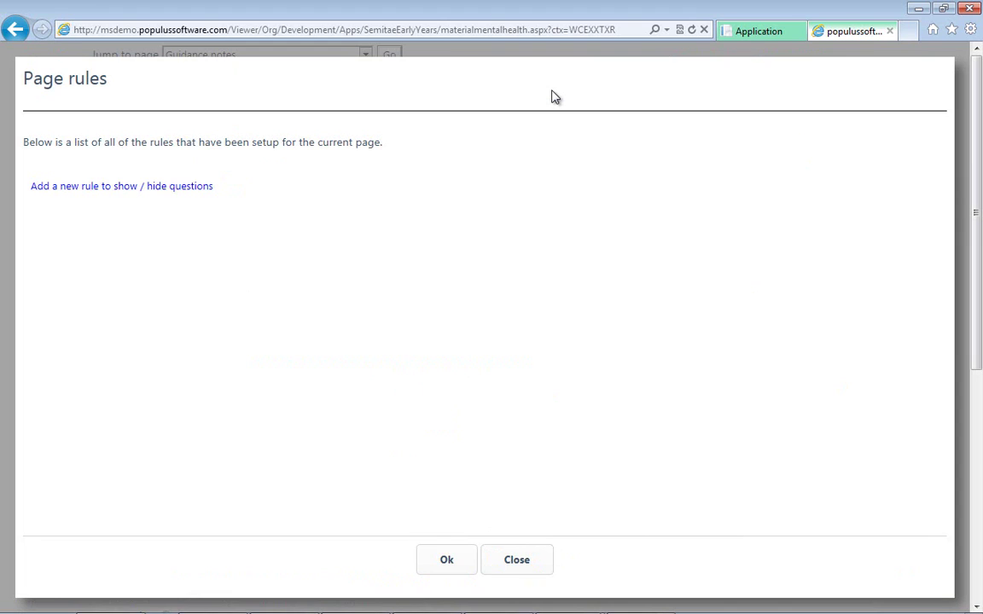
left_click(154, 188)
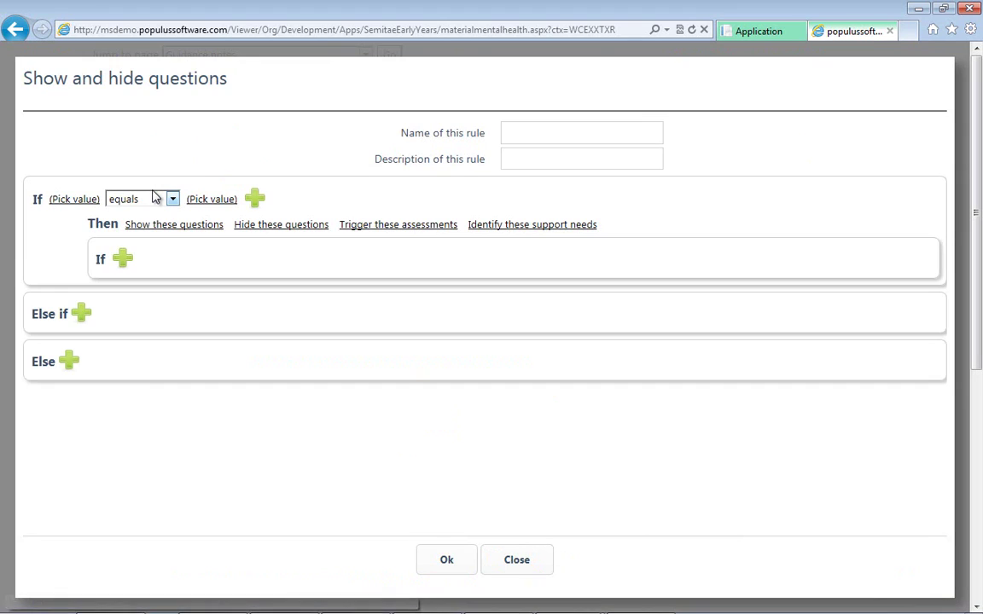
left_click(526, 136)
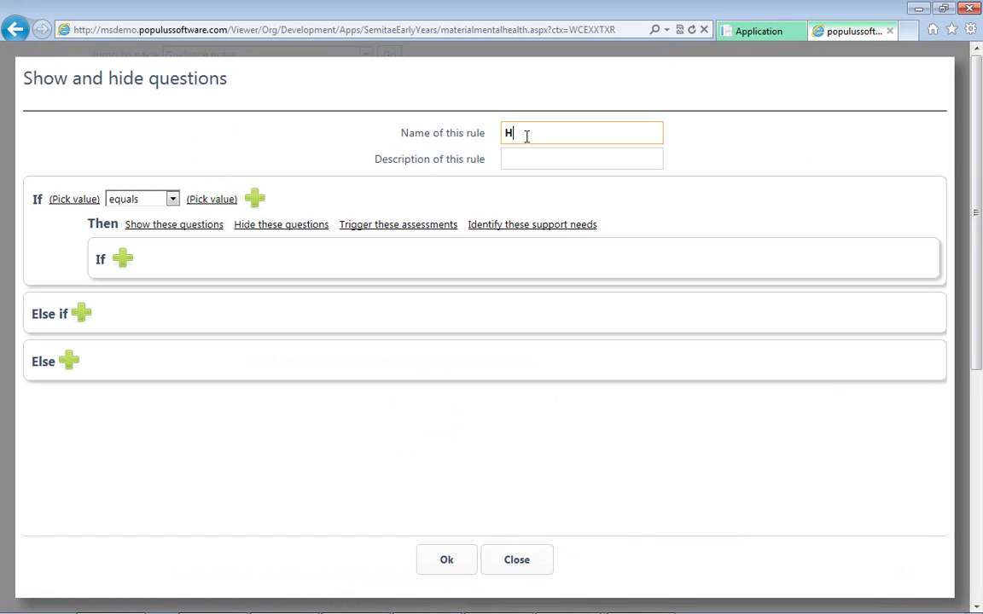
type("FirstBox")
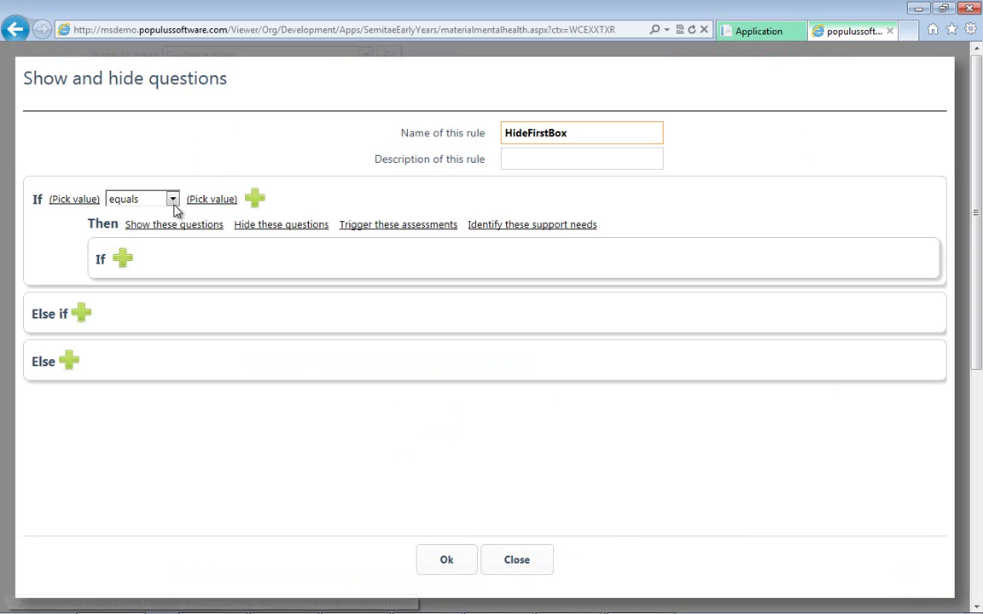
left_click(74, 199)
left_click(579, 132)
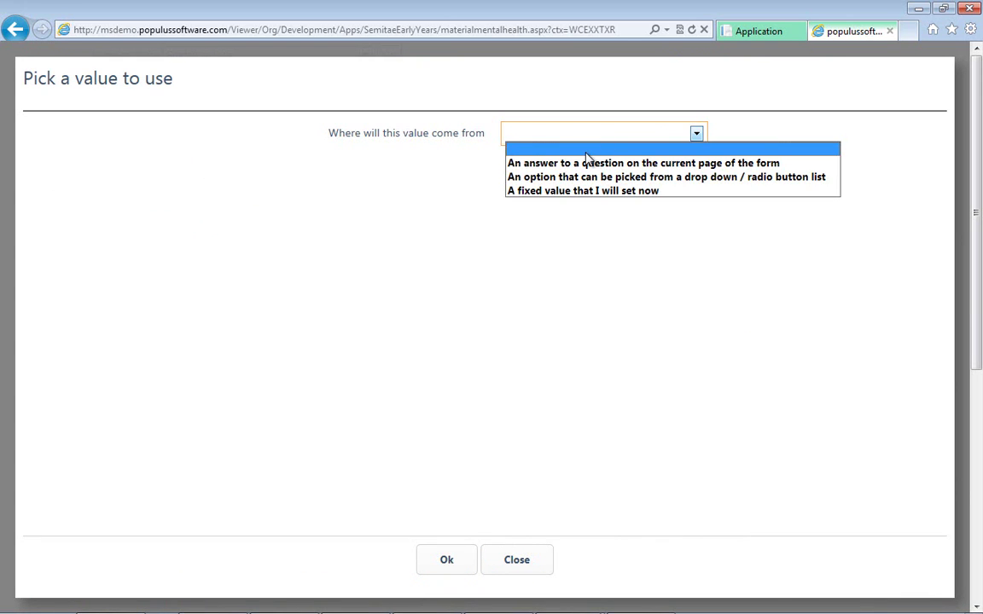
left_click(525, 157)
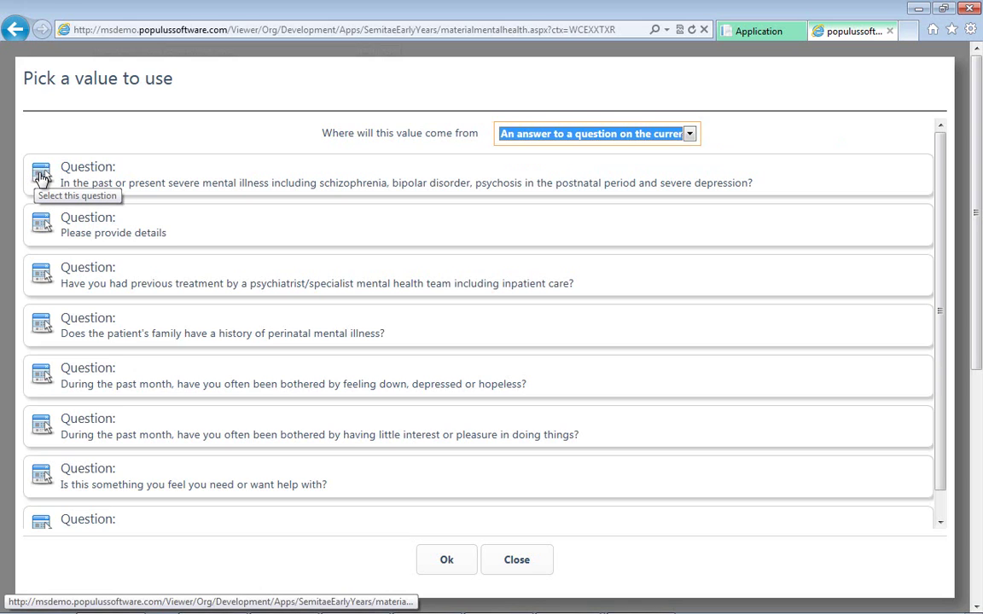
left_click(41, 177)
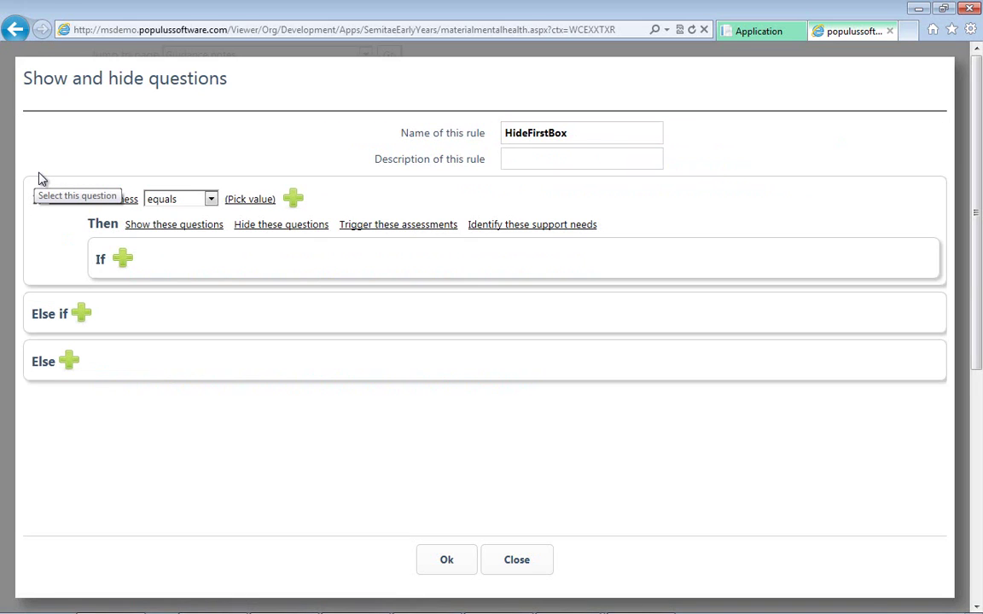
Make the rule hide 'Please provide details' when SevereMentalIllness equals No.
left_click(253, 201)
left_click(625, 137)
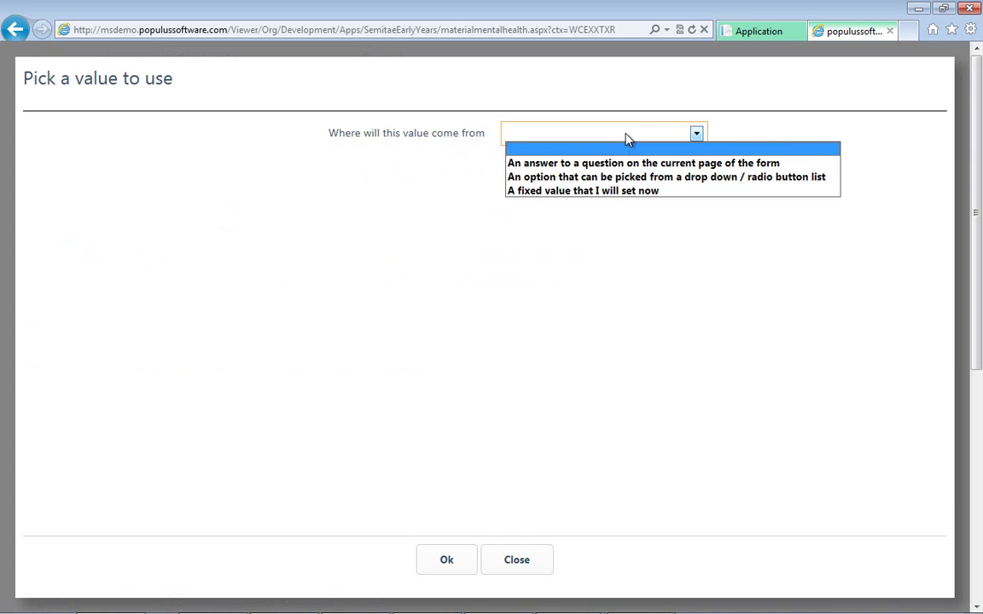
left_click(571, 177)
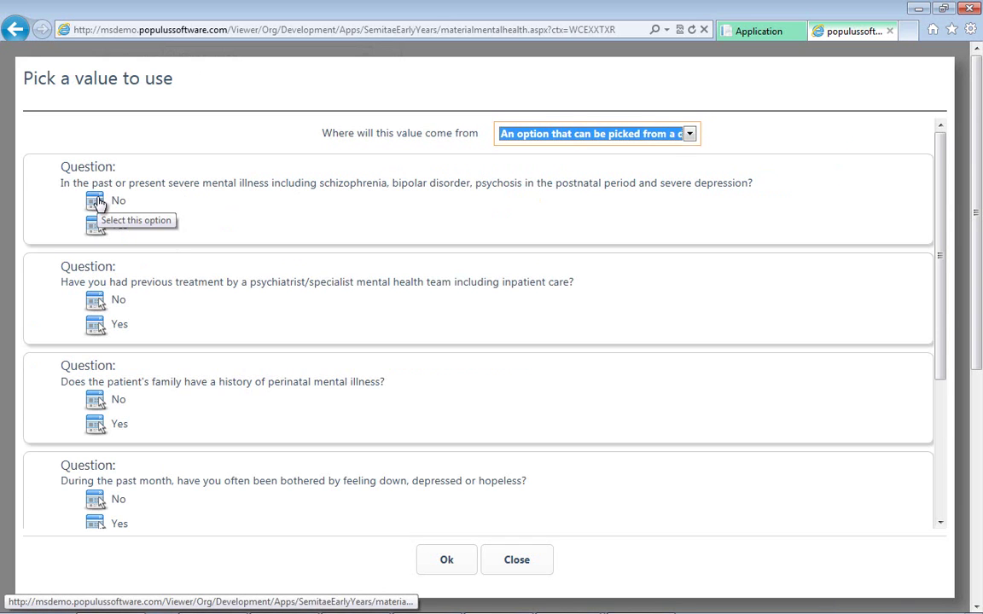
left_click(96, 200)
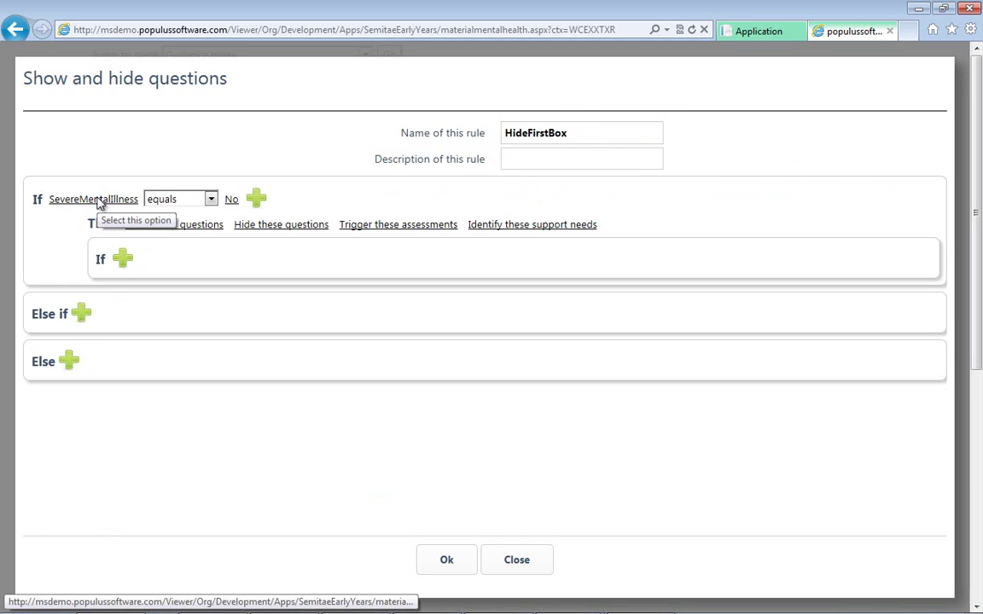
left_click(263, 226)
left_click(35, 182)
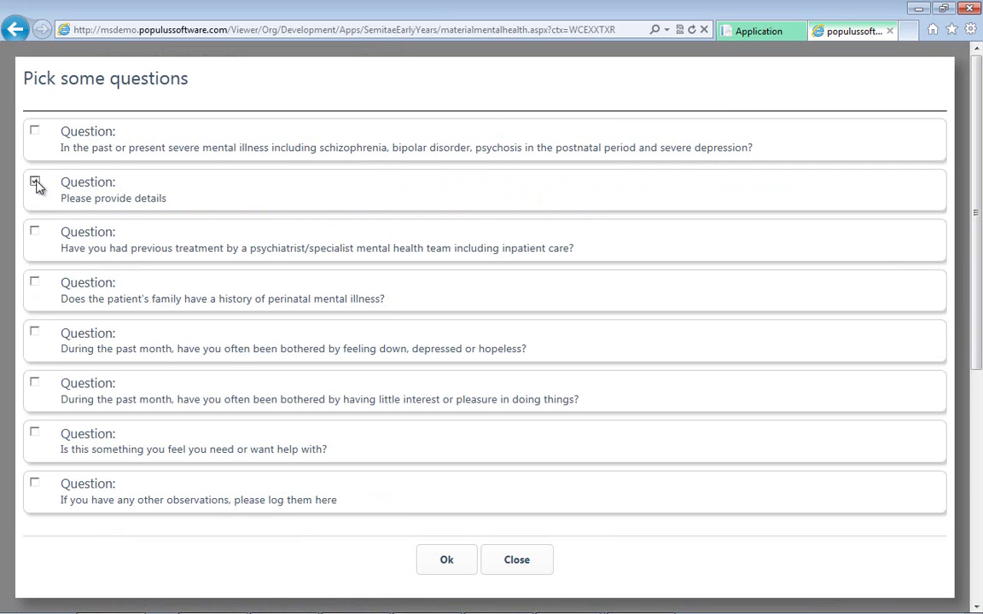
left_click(441, 560)
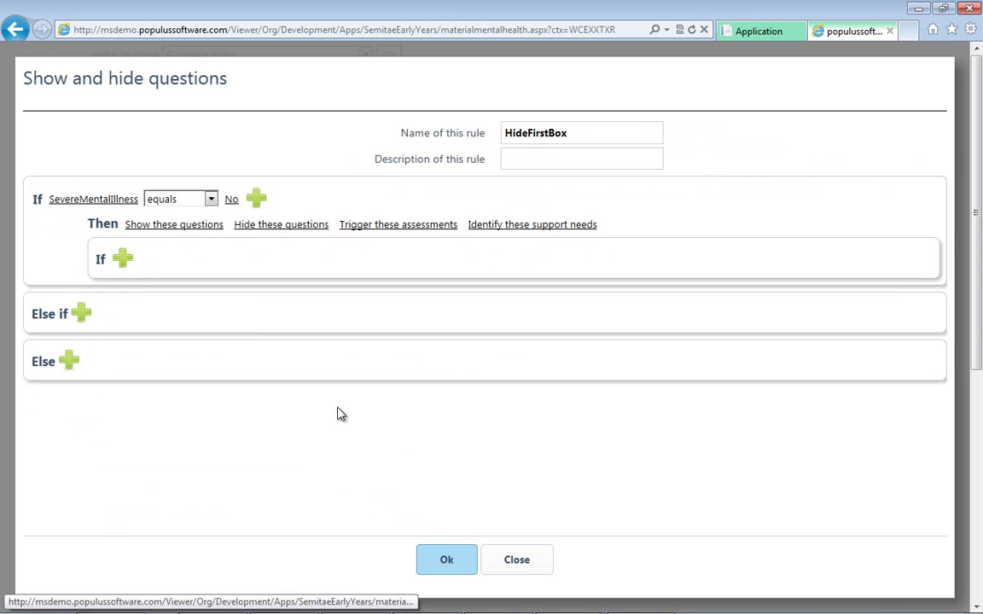
Add an Else branch showing 'Please provide details', then save the rule.
left_click(69, 362)
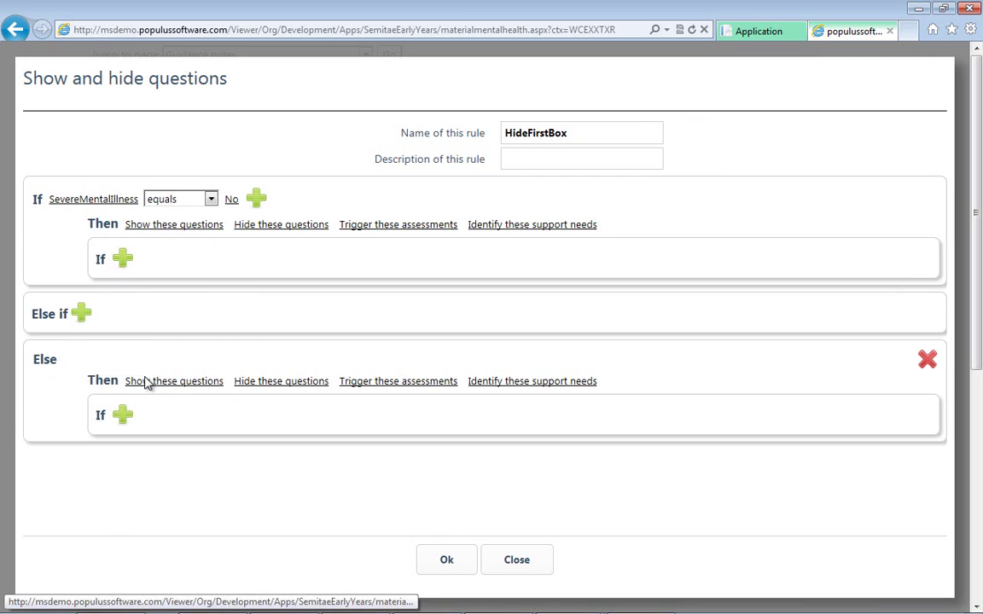
left_click(150, 382)
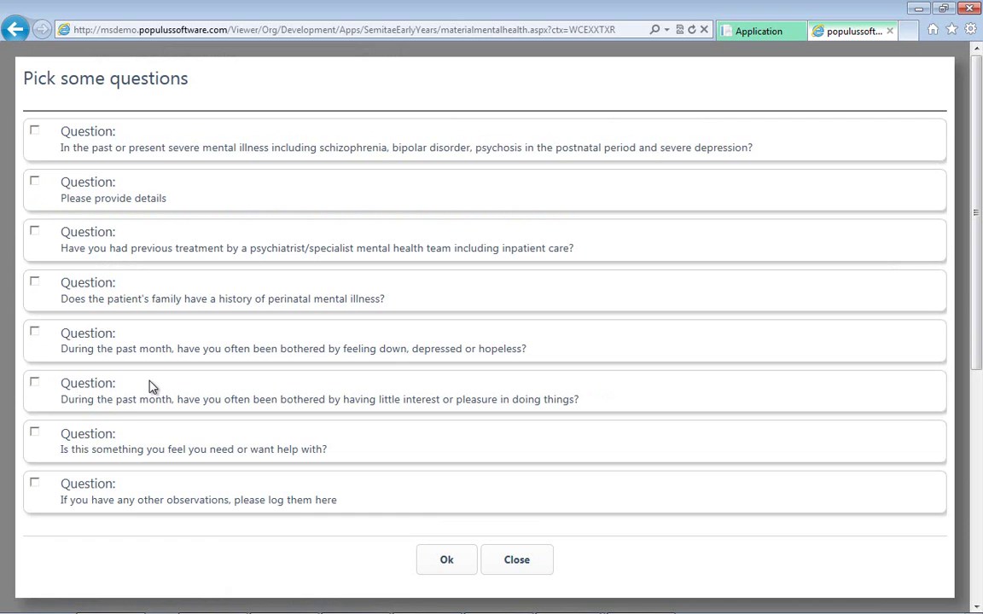
left_click(34, 180)
left_click(447, 560)
left_click(446, 562)
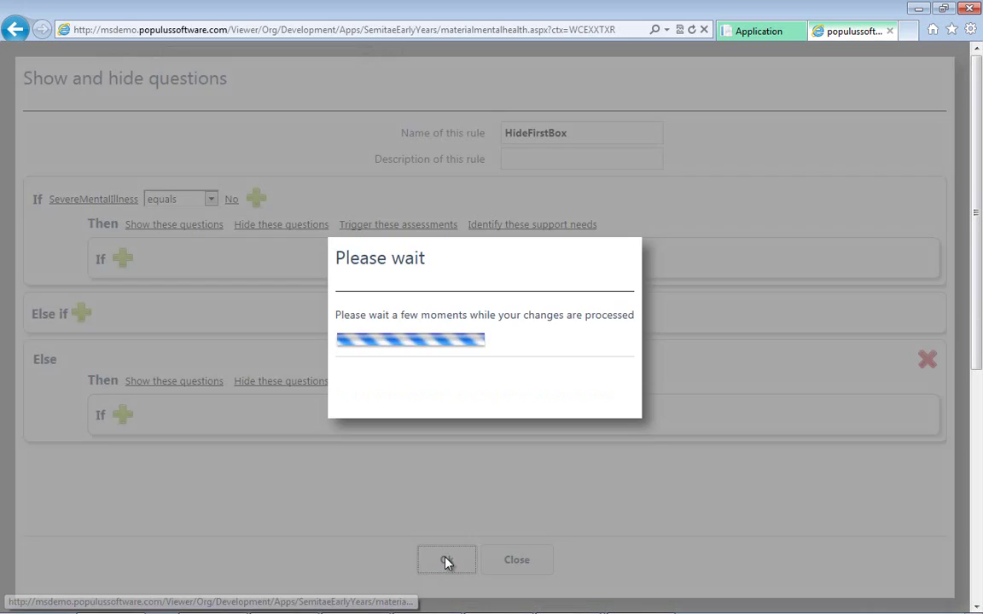
left_click(448, 560)
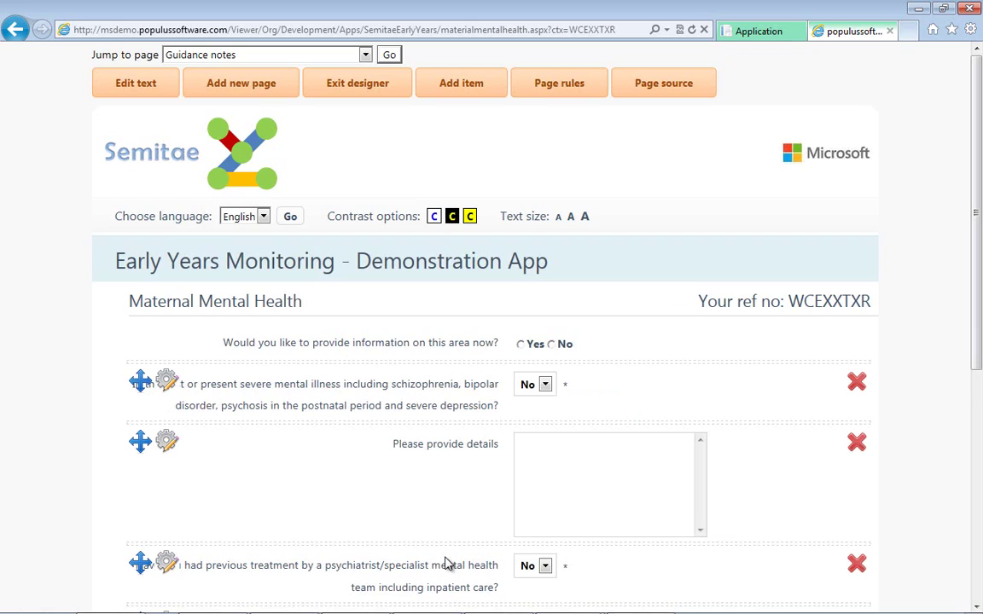
left_click(137, 89)
Exit the designer and answer Yes to providing information now.
left_click(373, 84)
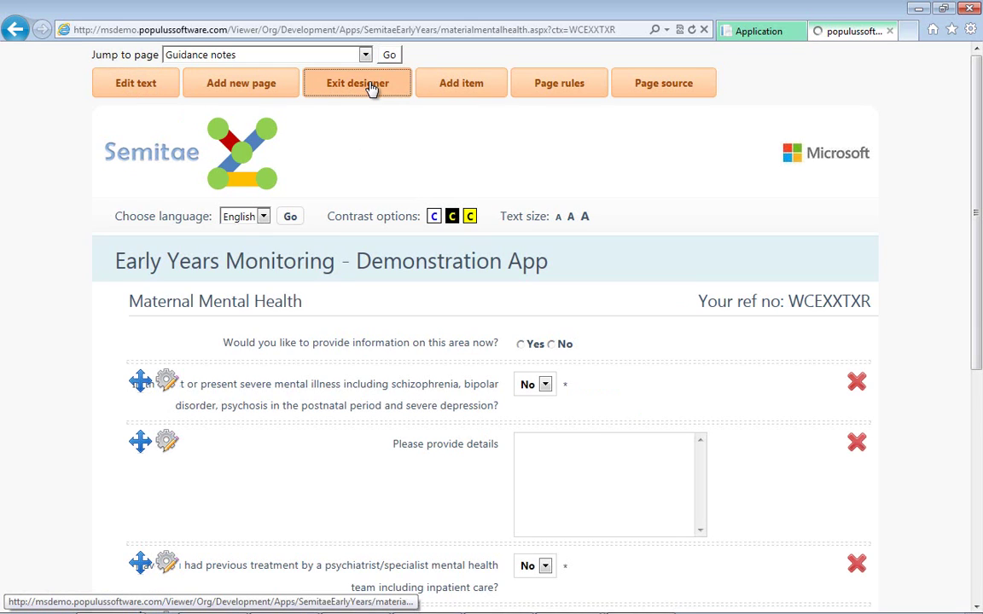
left_click(522, 344)
left_click_drag(974, 211, 974, 305)
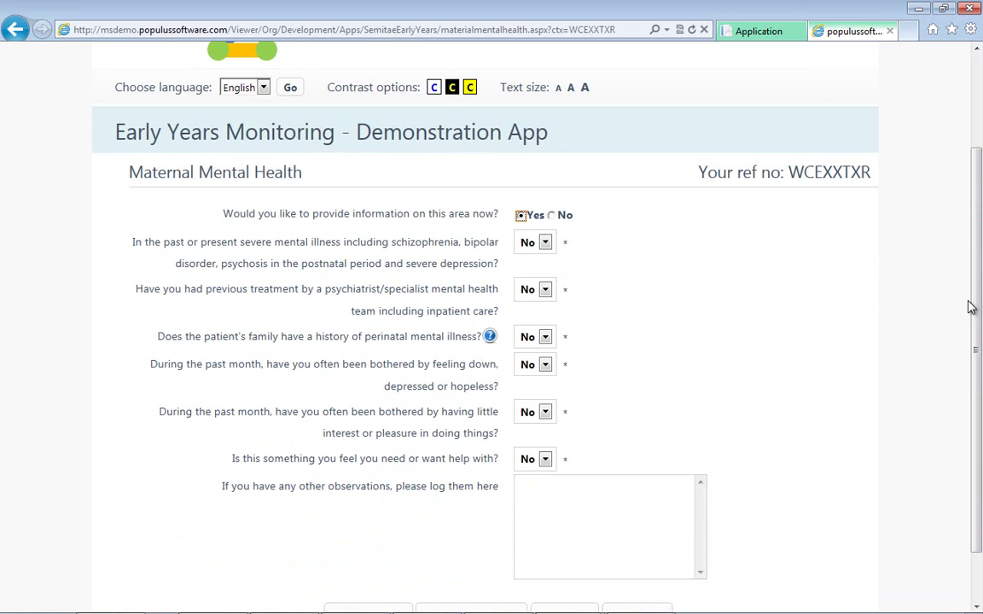
Answer No to severe mental illness and keep No for needing help.
left_click(538, 243)
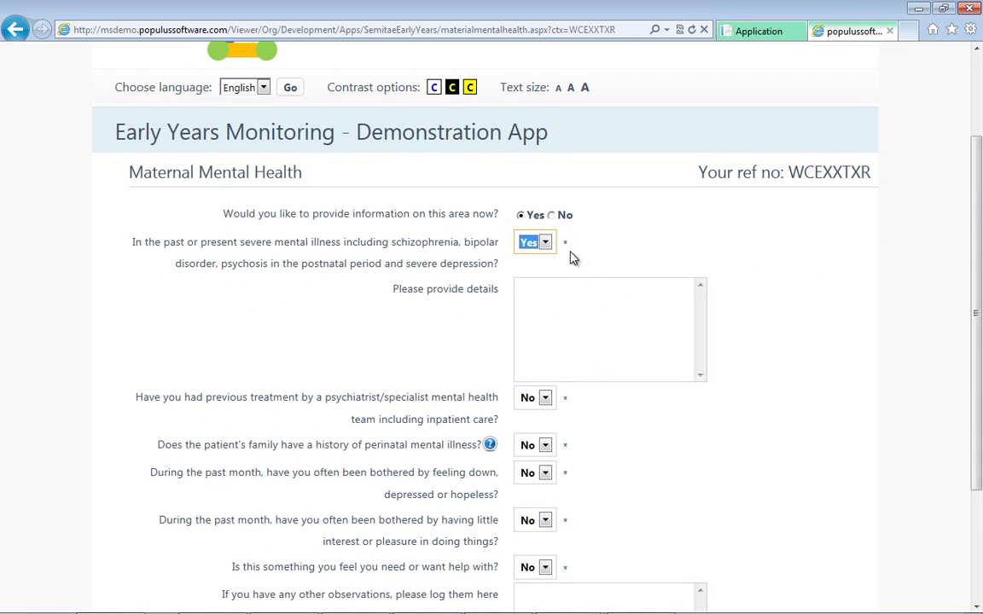
left_click(545, 243)
left_click(541, 259)
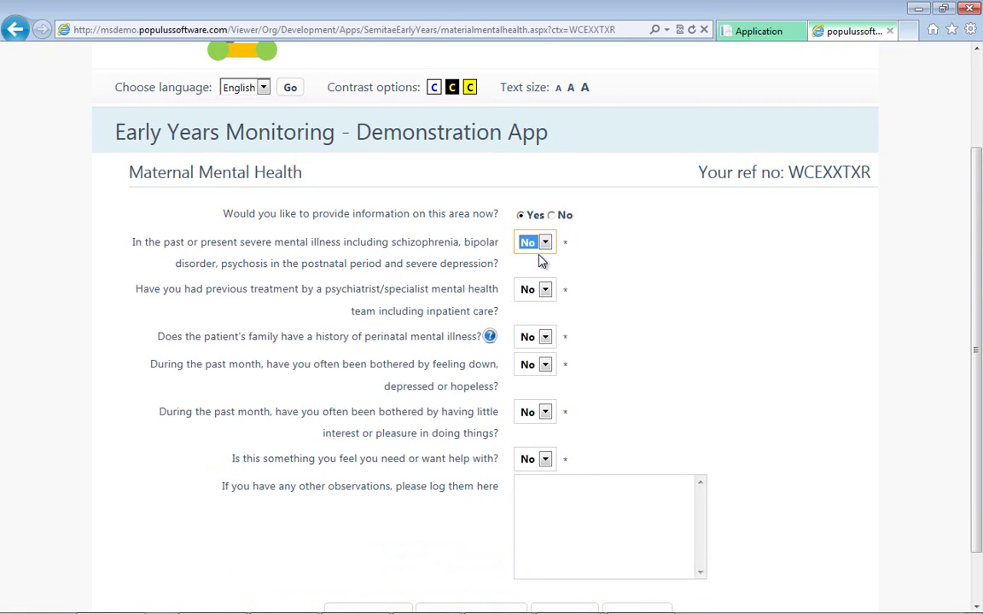
left_click_drag(974, 307, 972, 386)
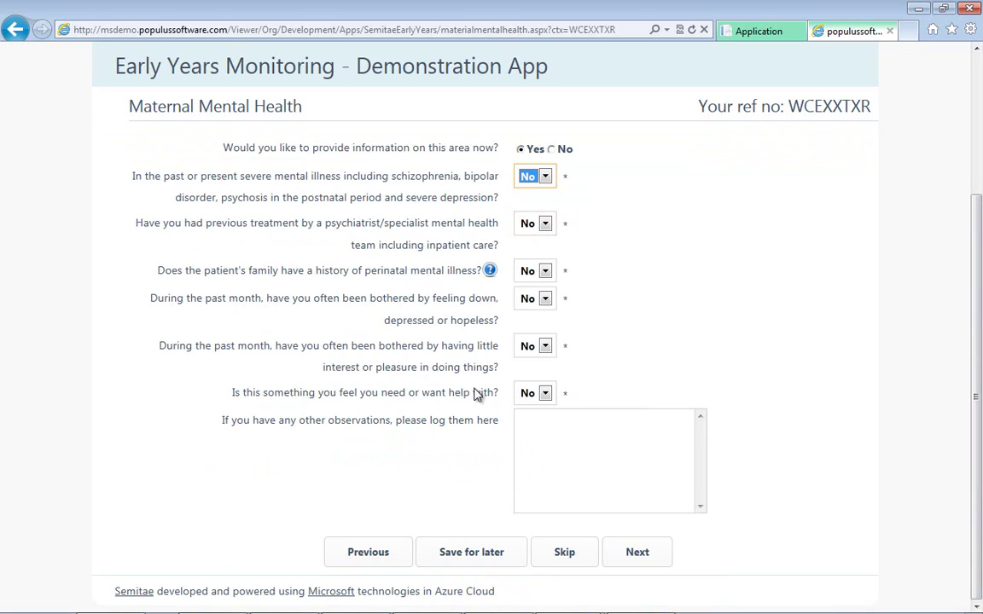
left_click(538, 395)
left_click(537, 397)
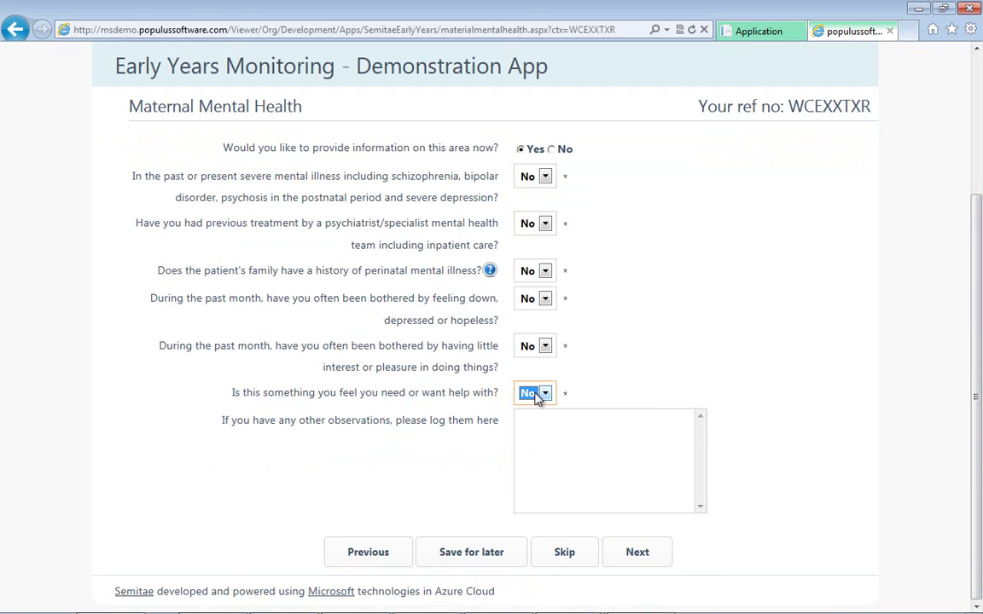
Create a back-office support need 'Managing Psychological Illness' with internal name 'depression etc.'.
left_click(753, 34)
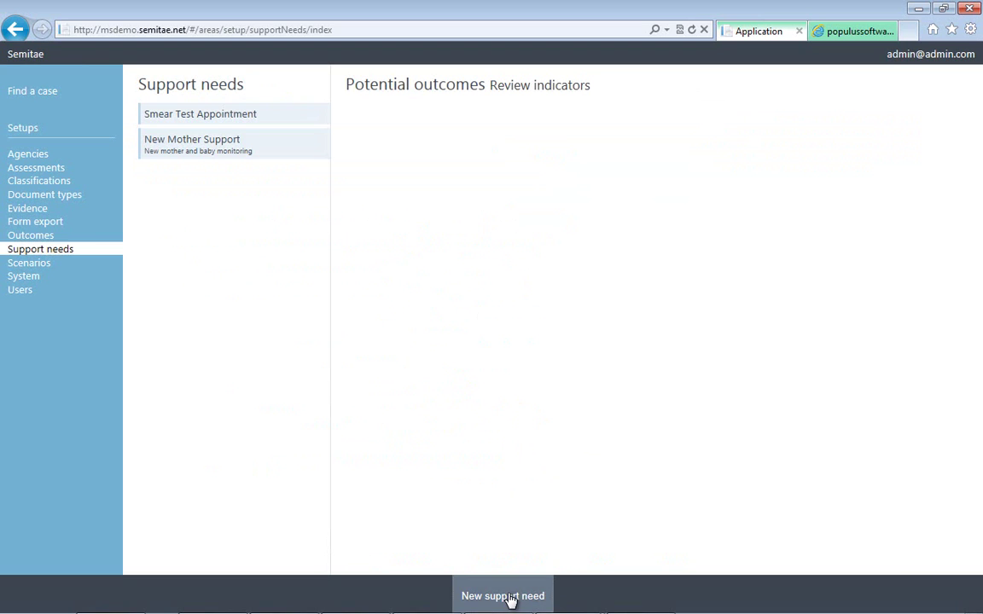
left_click(508, 595)
left_click(167, 207)
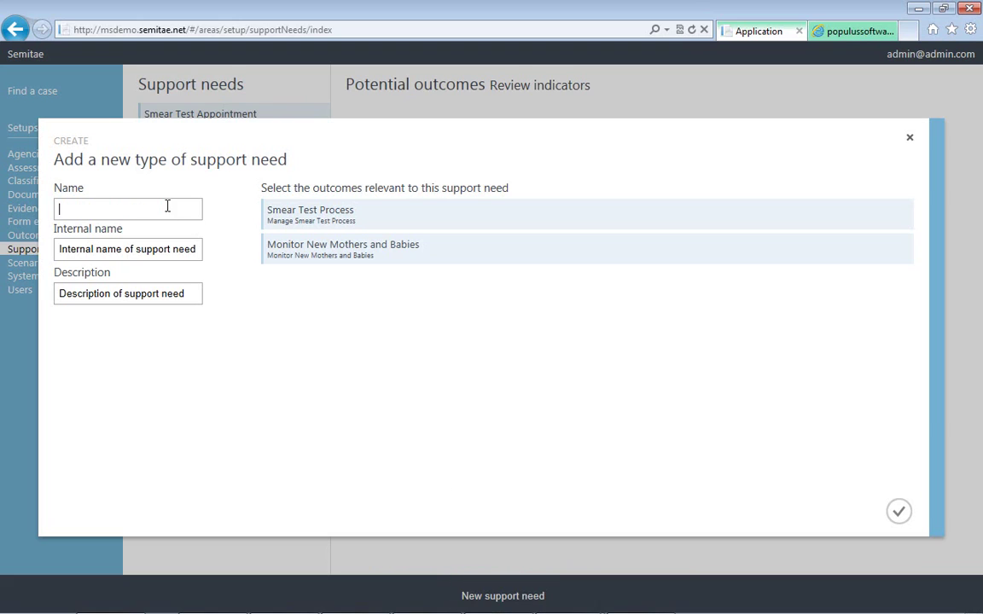
type("Managing Psychological Illness")
left_click(147, 250)
type("A process to assist with natal")
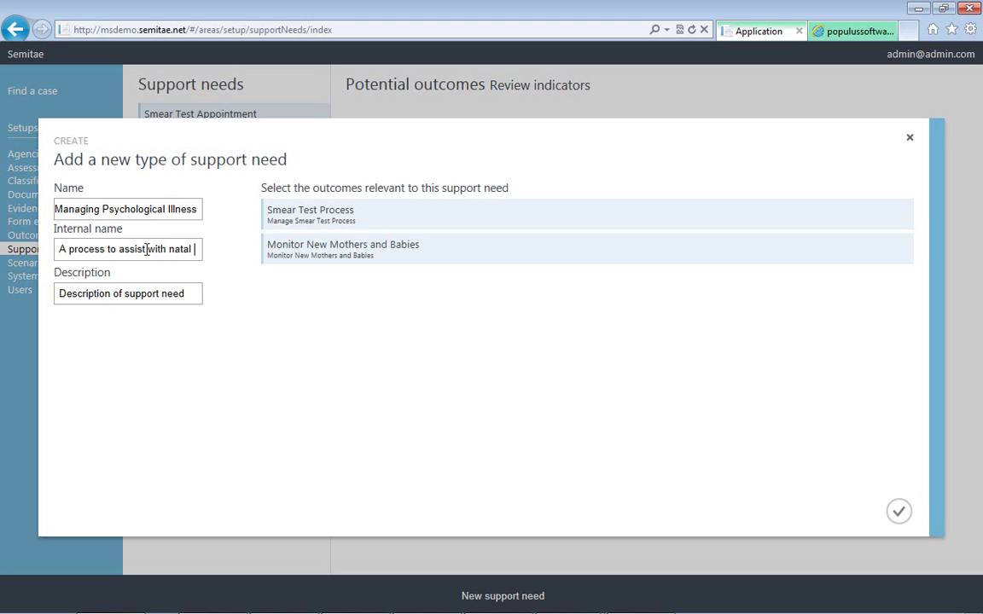
type("dep")
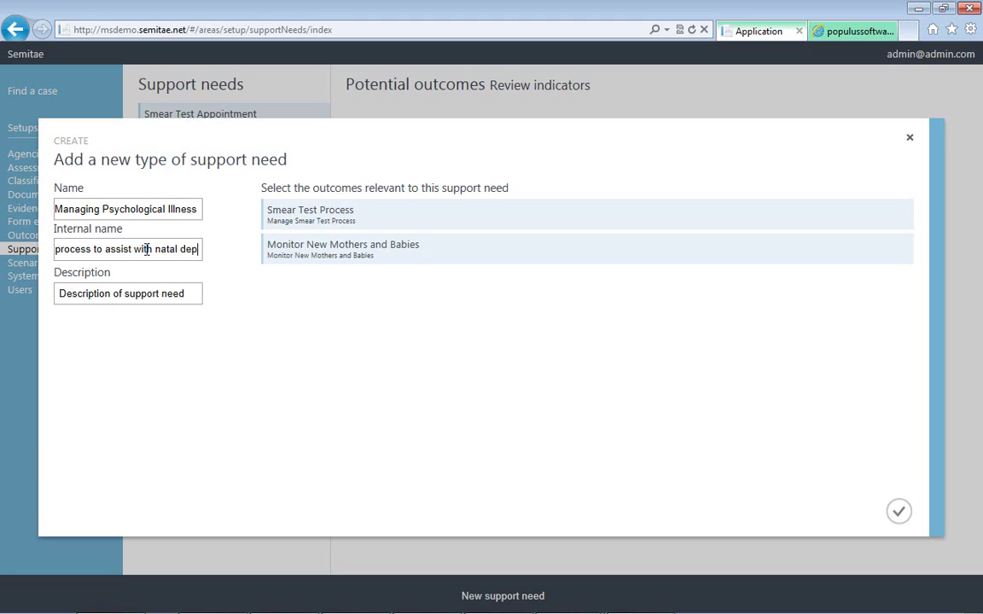
type("ression et")
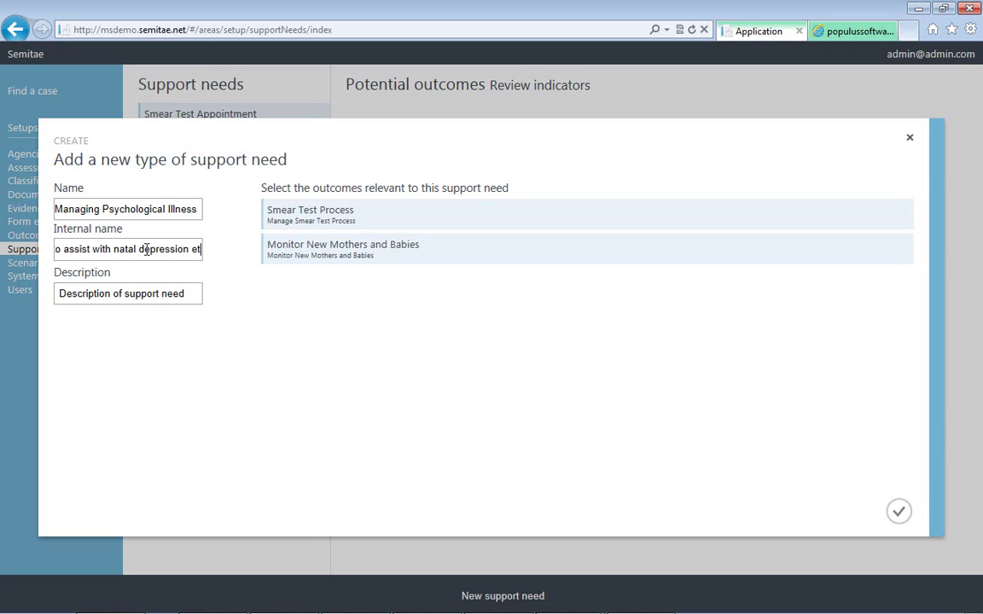
type("c.")
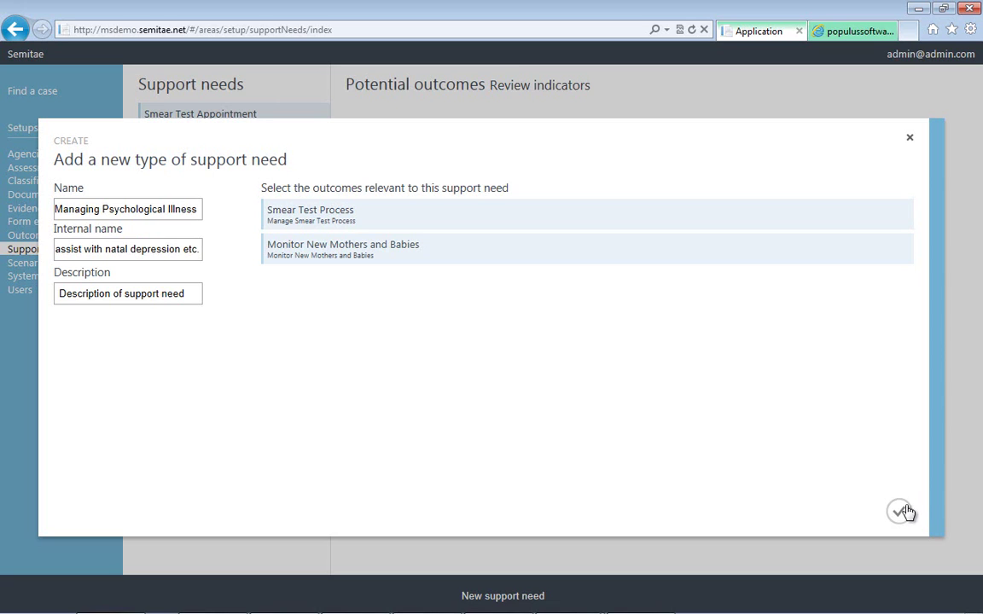
left_click(899, 512)
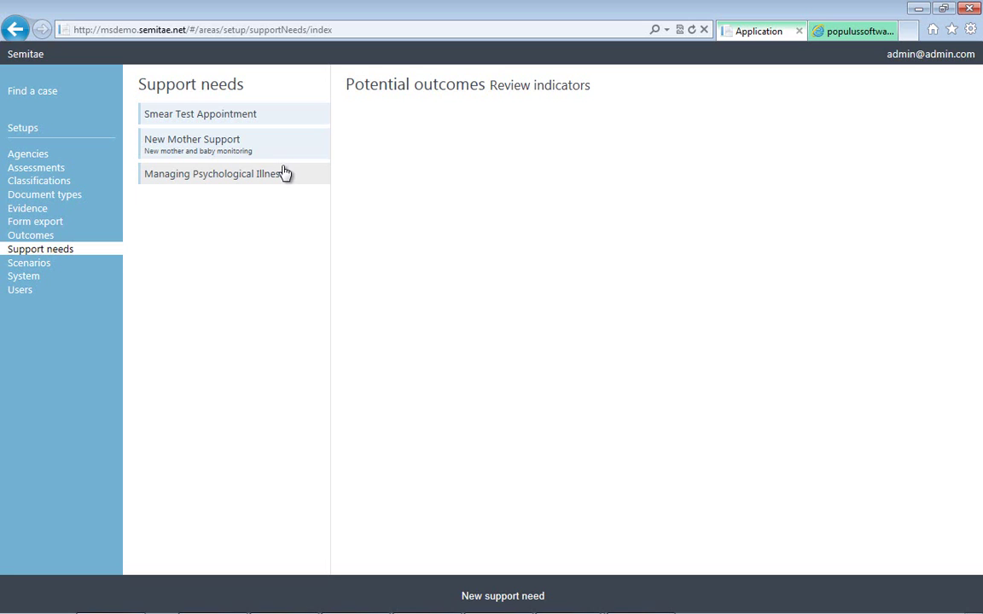
Select the whole form configuration export XML.
left_click(56, 223)
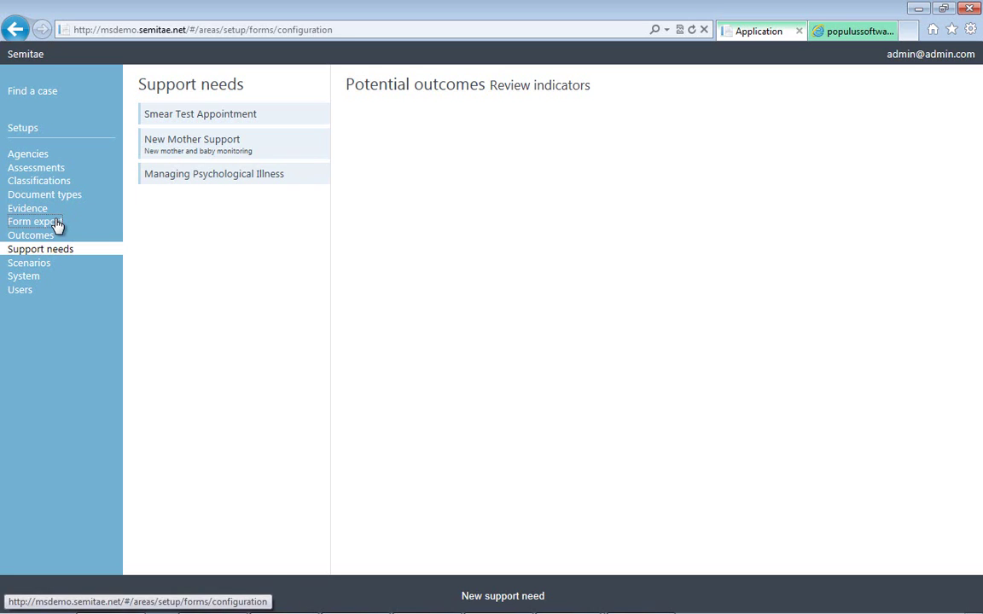
left_click(351, 164)
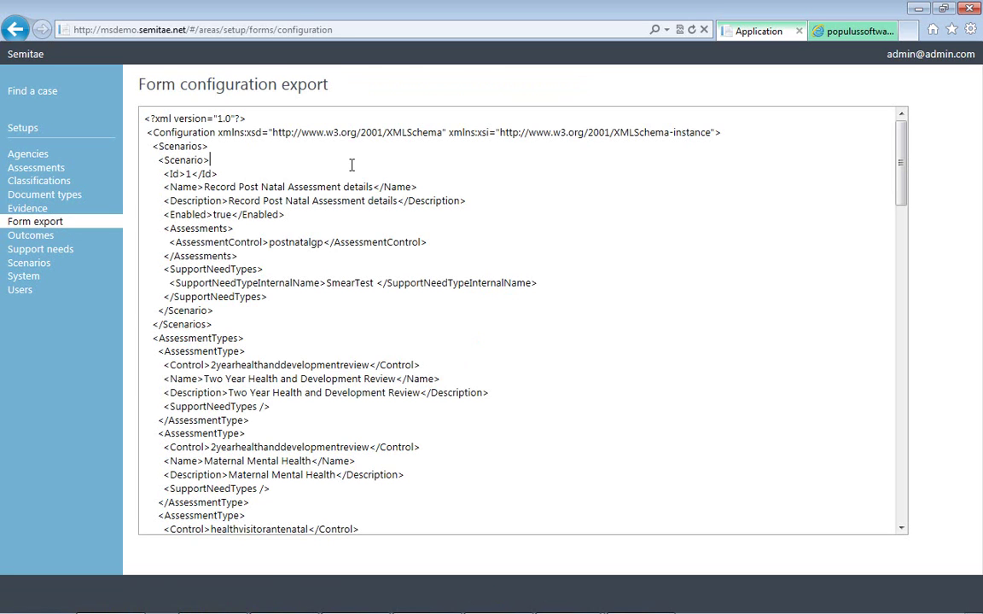
key("ctrl+a")
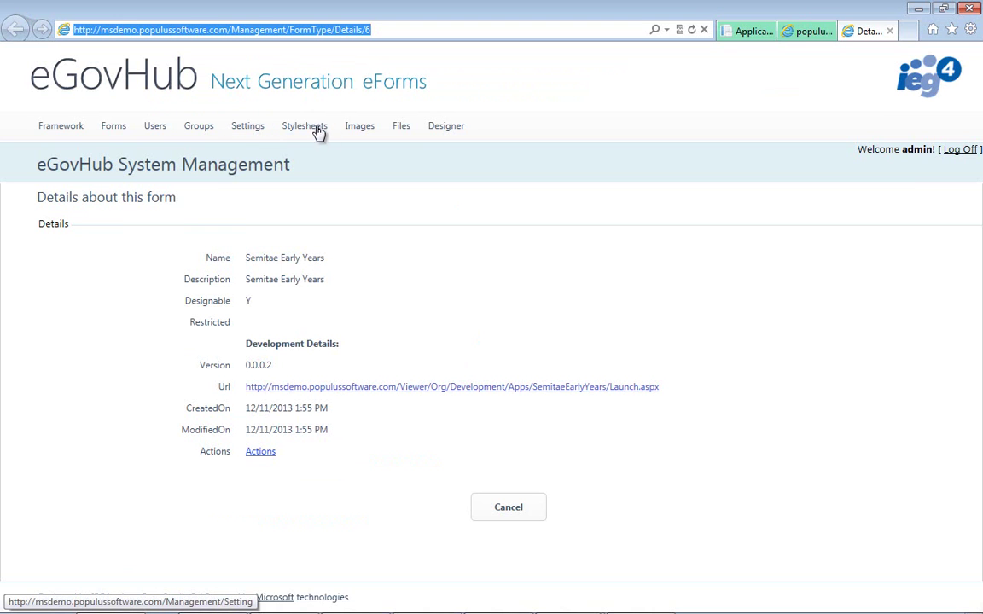
Open configuration/backoffice.xml of Semitae Early Years for editing.
left_click(400, 127)
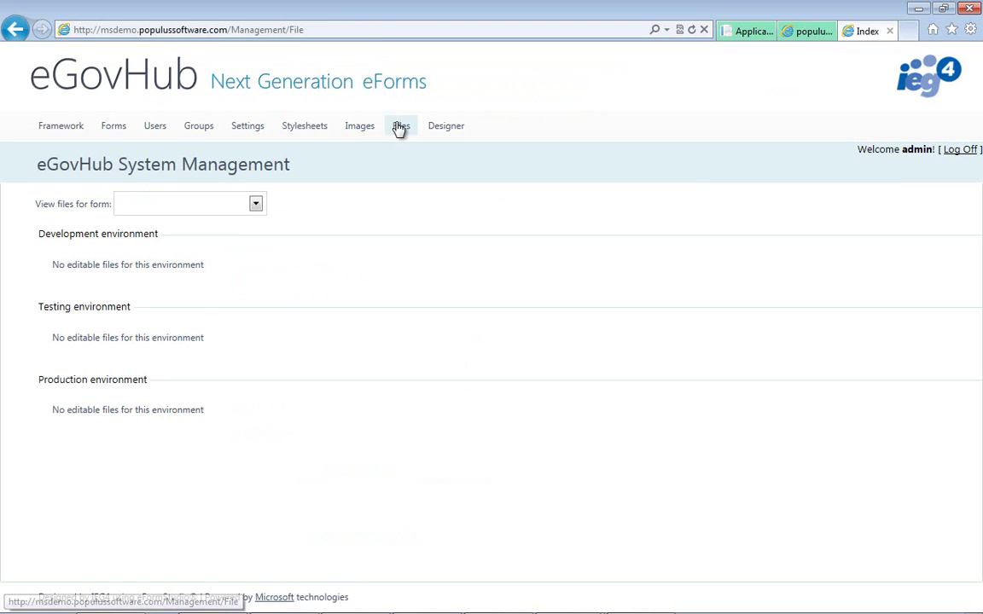
left_click(255, 203)
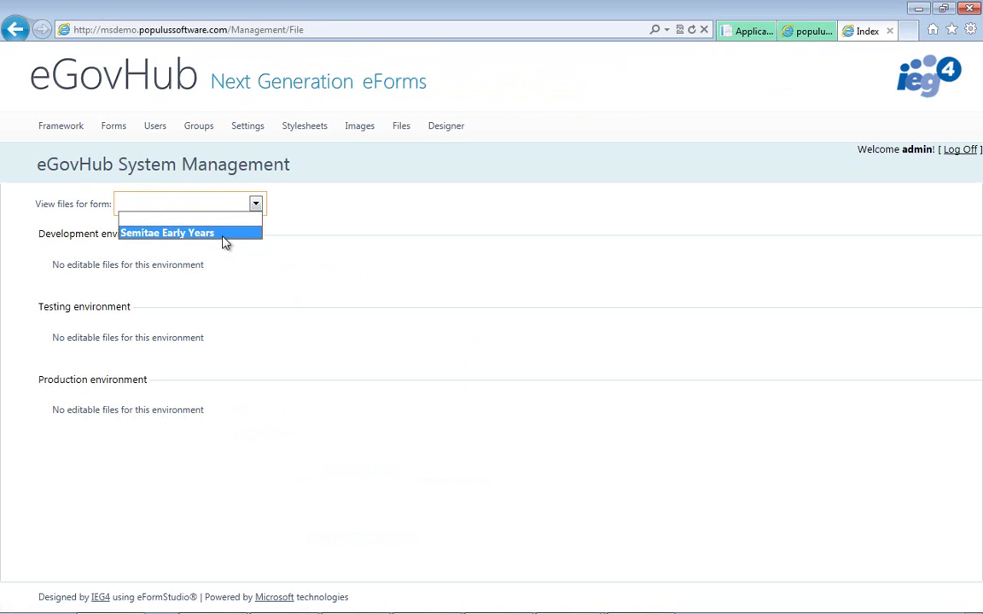
left_click(221, 236)
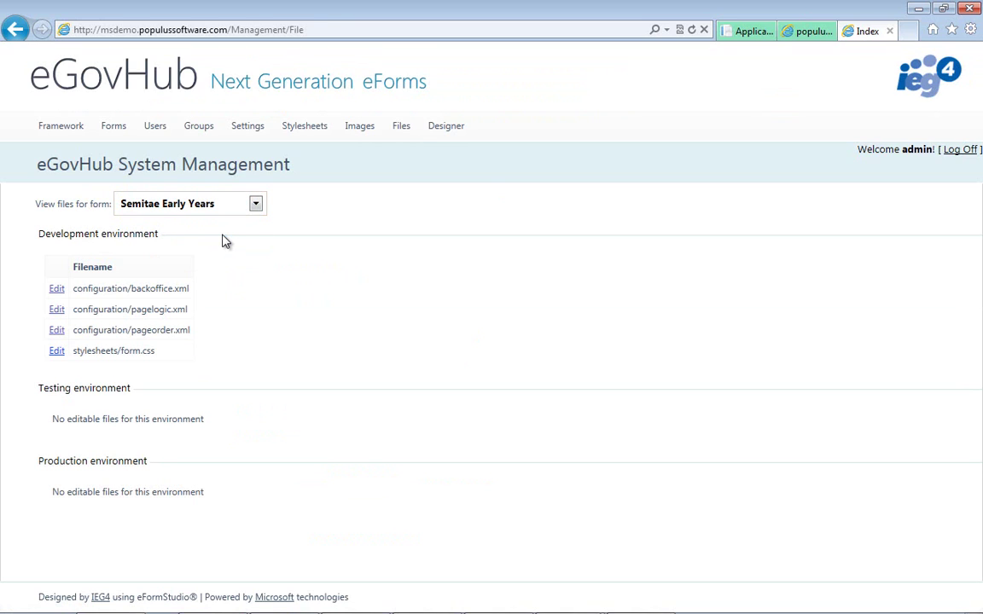
left_click(58, 290)
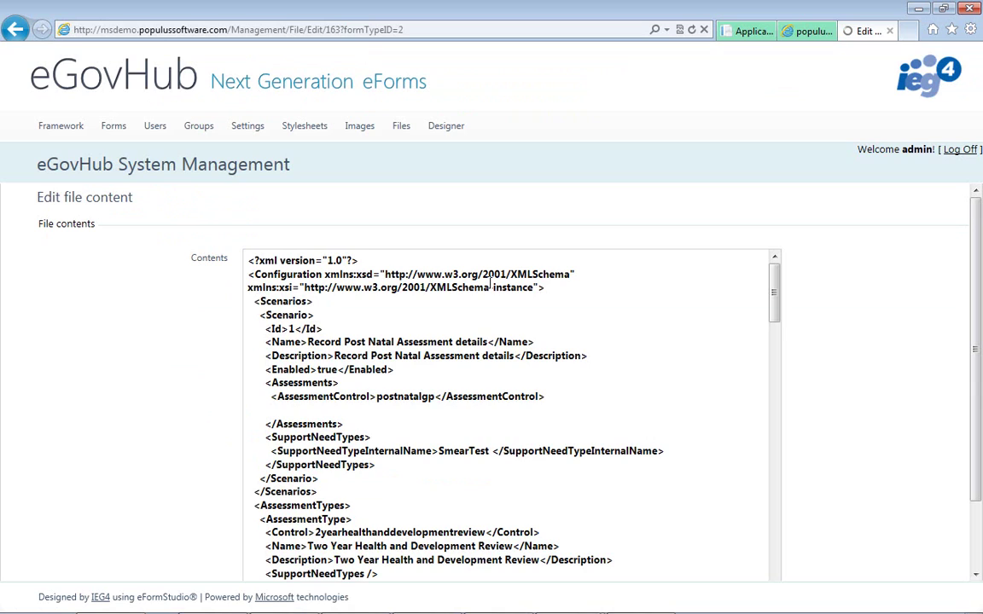
Replace the backoffice.xml contents with the pasted configuration XML and save.
left_click(490, 283)
key("ctrl+a")
key("Delete")
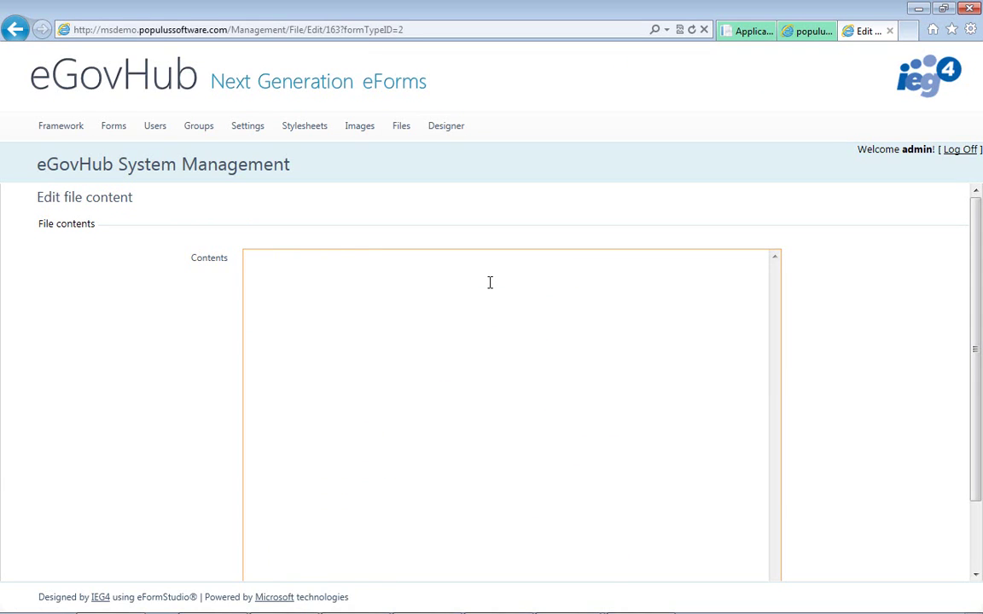
key("ctrl+v")
key("Tab")
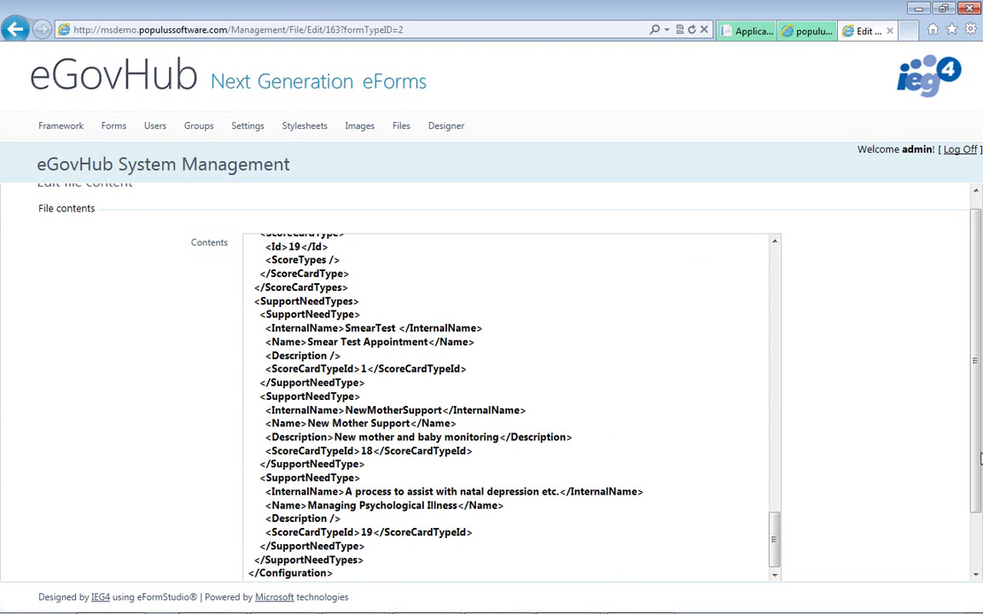
scroll(882, 414, "down", 2)
left_click(478, 561)
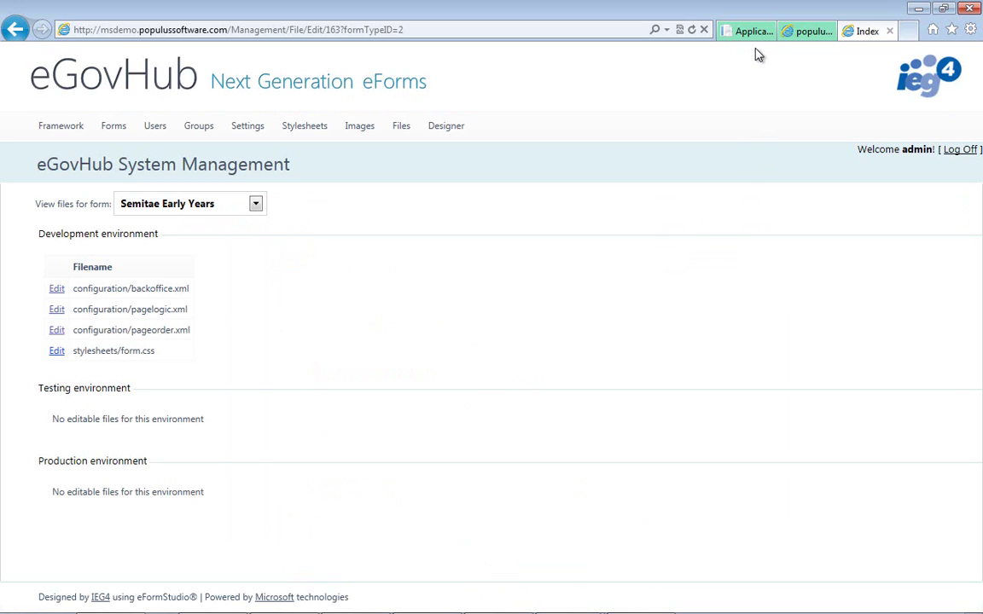
Clear the form cache by swapping the page name in the address for clearcache.aspx.
left_click(807, 34)
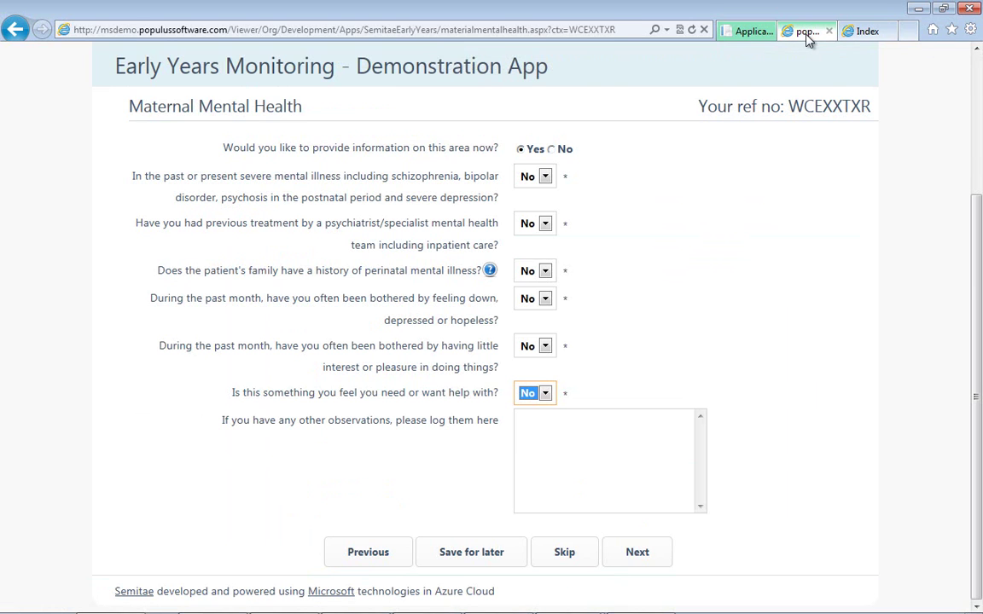
scroll(527, 106, "up", 3)
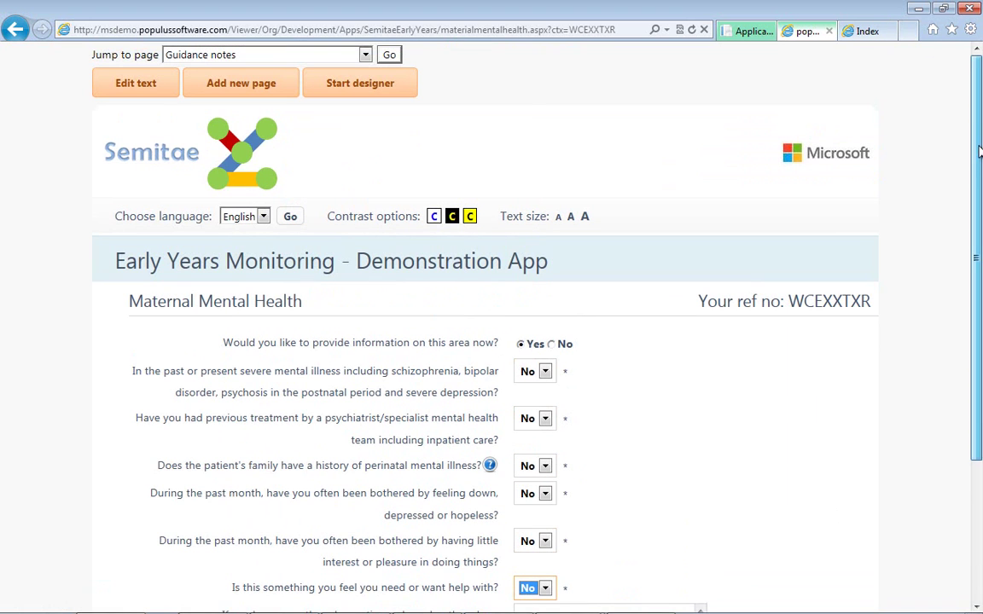
left_click(560, 30)
left_click(626, 30)
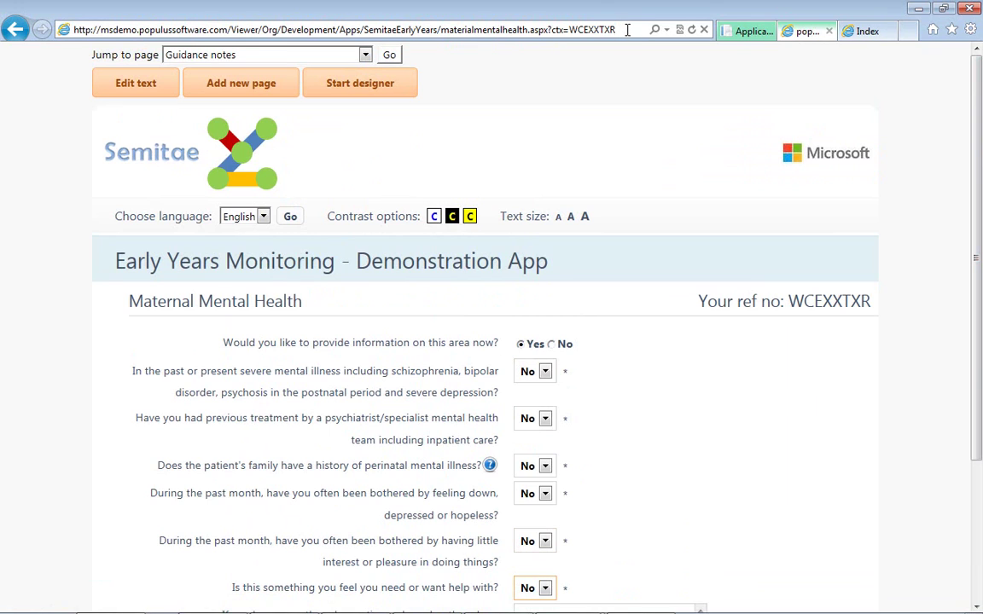
left_click_drag(627, 30, 442, 34)
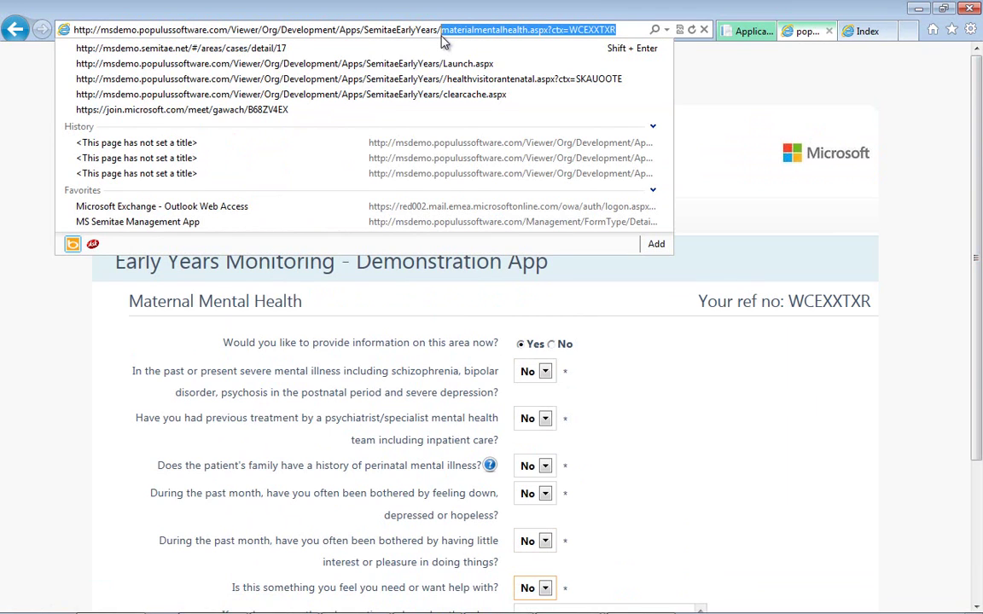
type("cle")
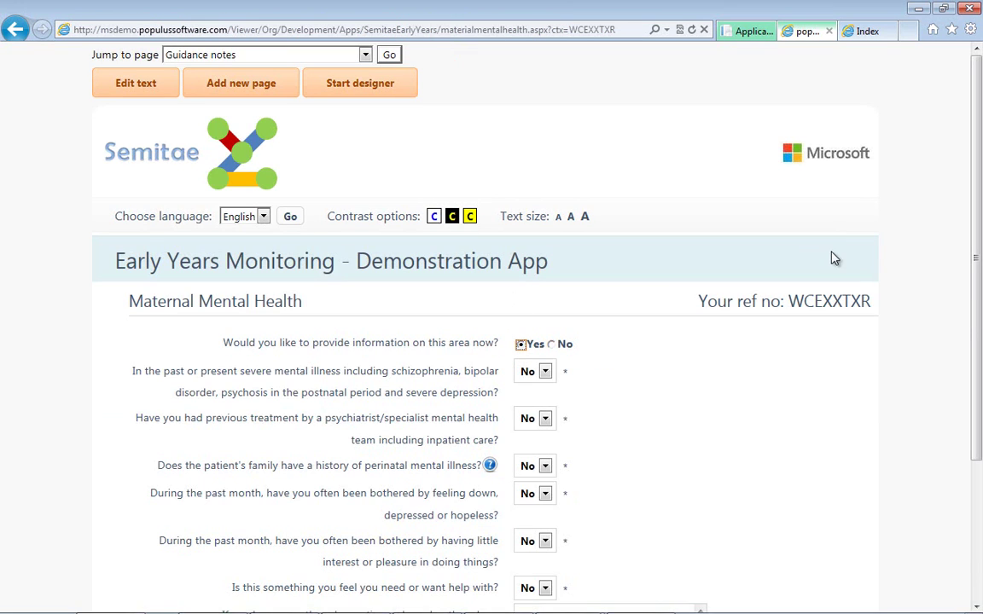
Confirm the needing-help answer stays No, then reopen the page in the form designer.
scroll(520, 344, "down", 3)
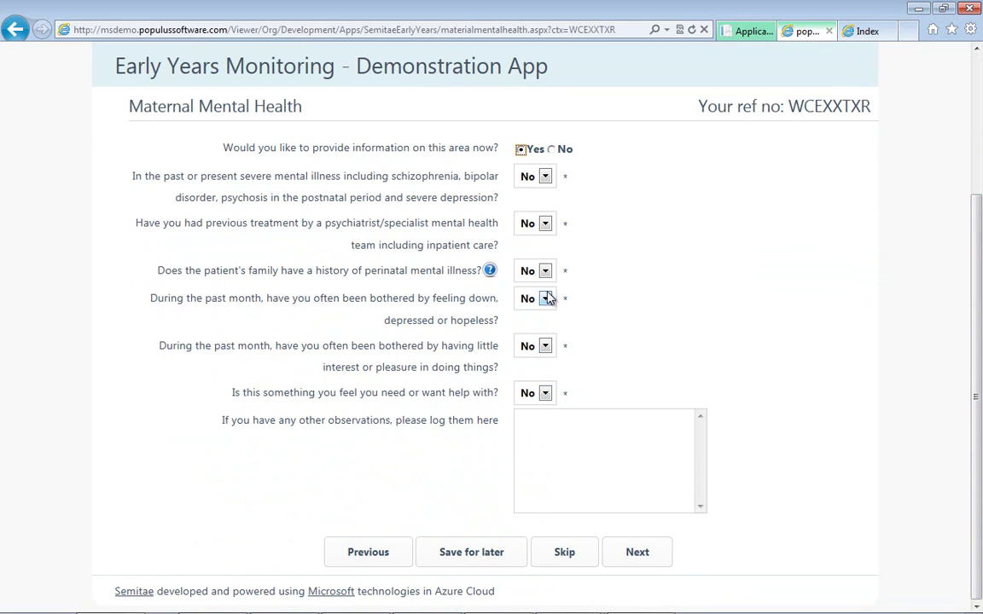
left_click(547, 393)
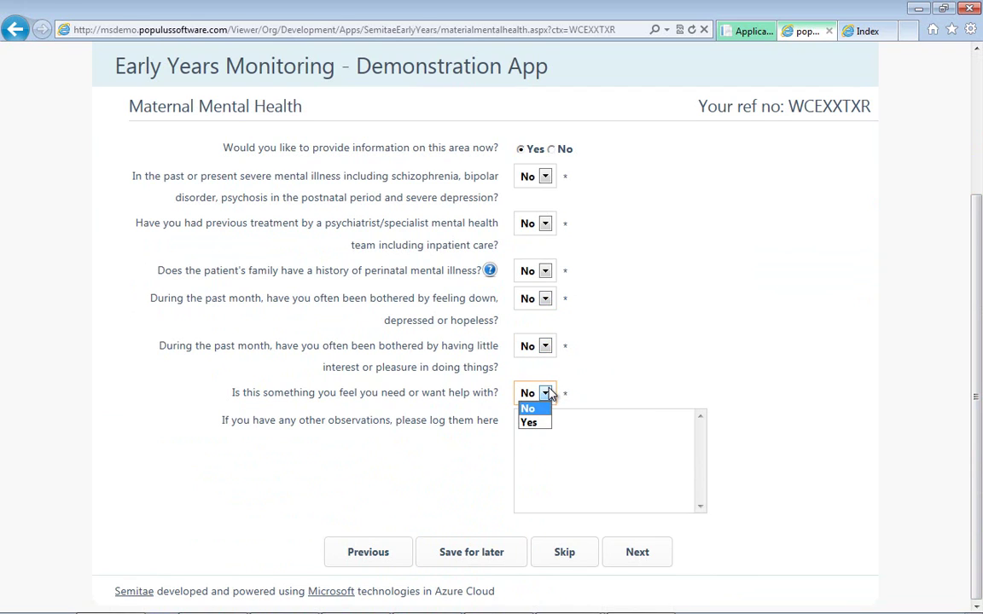
left_click(550, 394)
scroll(814, 418, "up", 3)
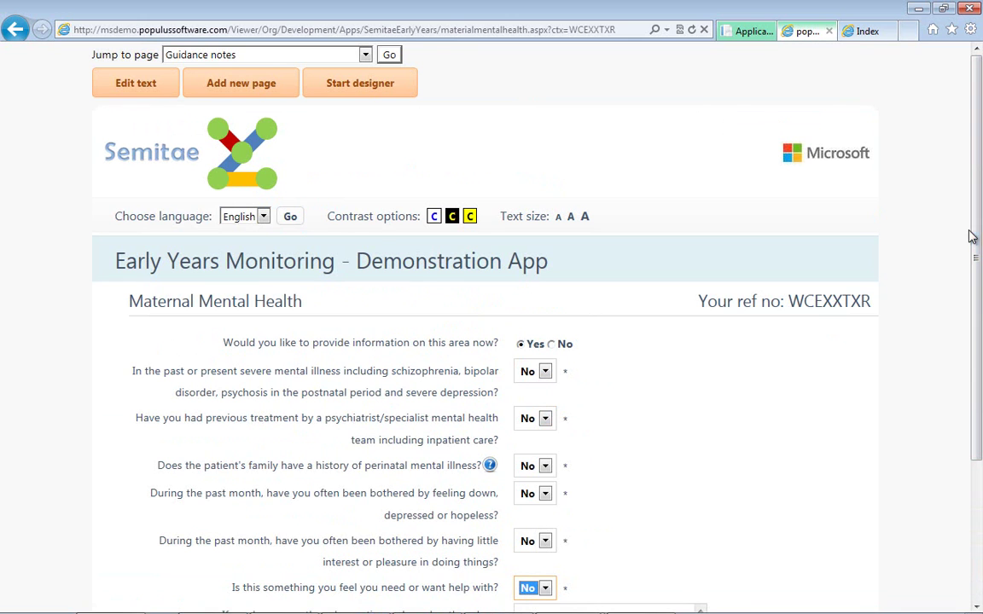
left_click(360, 78)
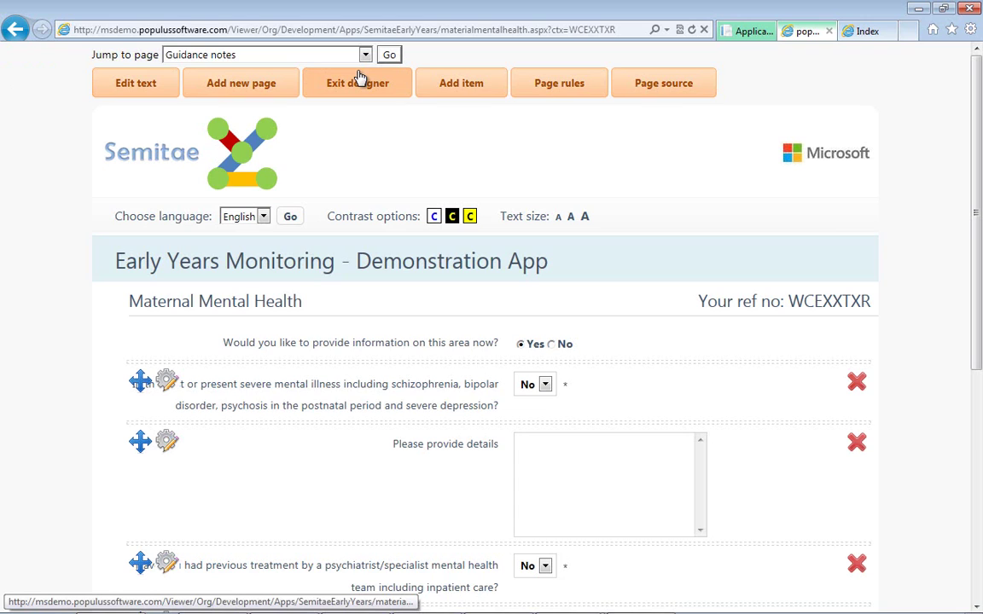
Add a new page rule named Create Psych Support Need.
left_click(554, 94)
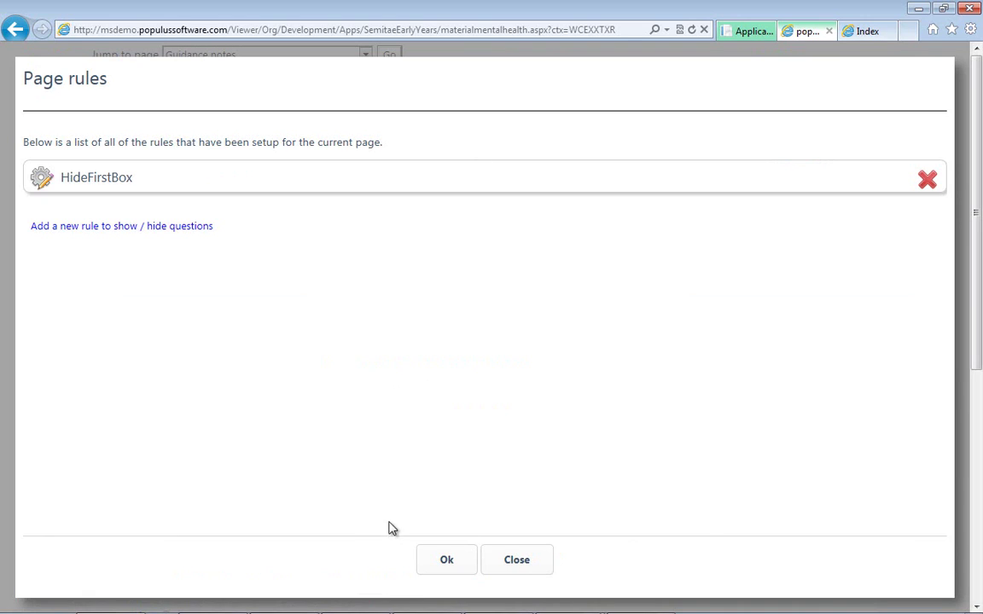
left_click(177, 227)
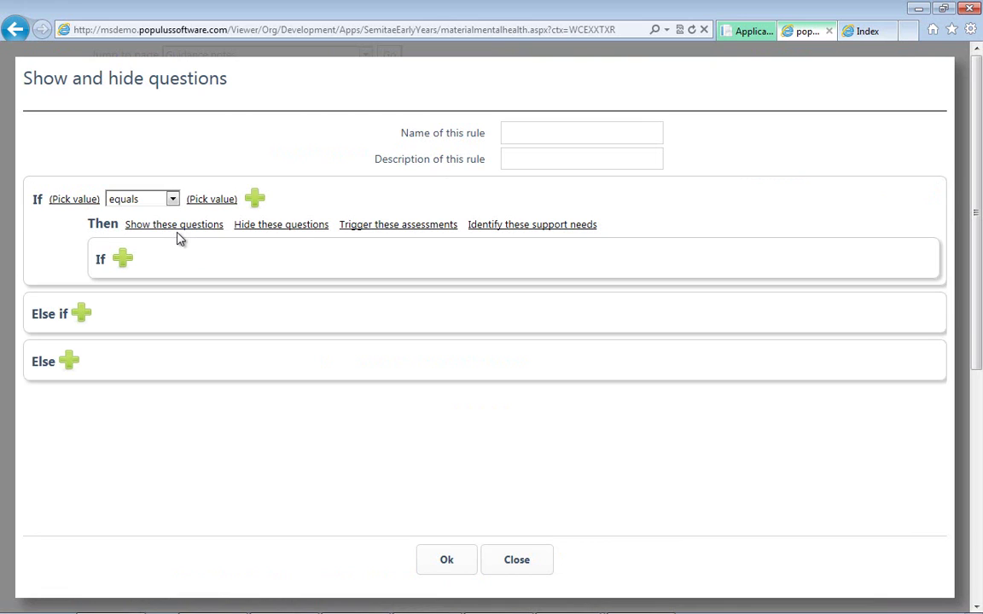
left_click(544, 134)
type("reate Ps")
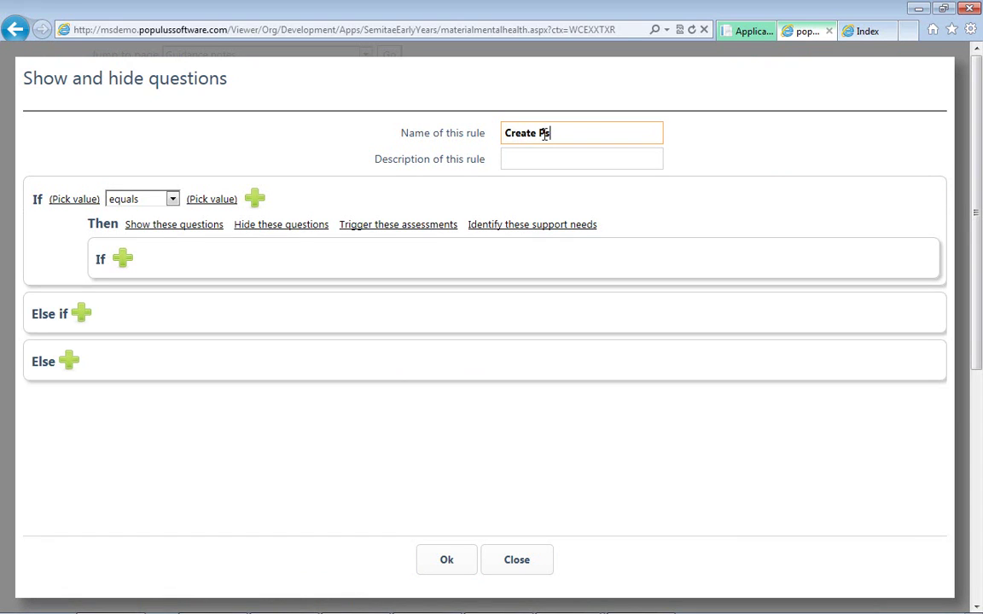
type("ych Support Need")
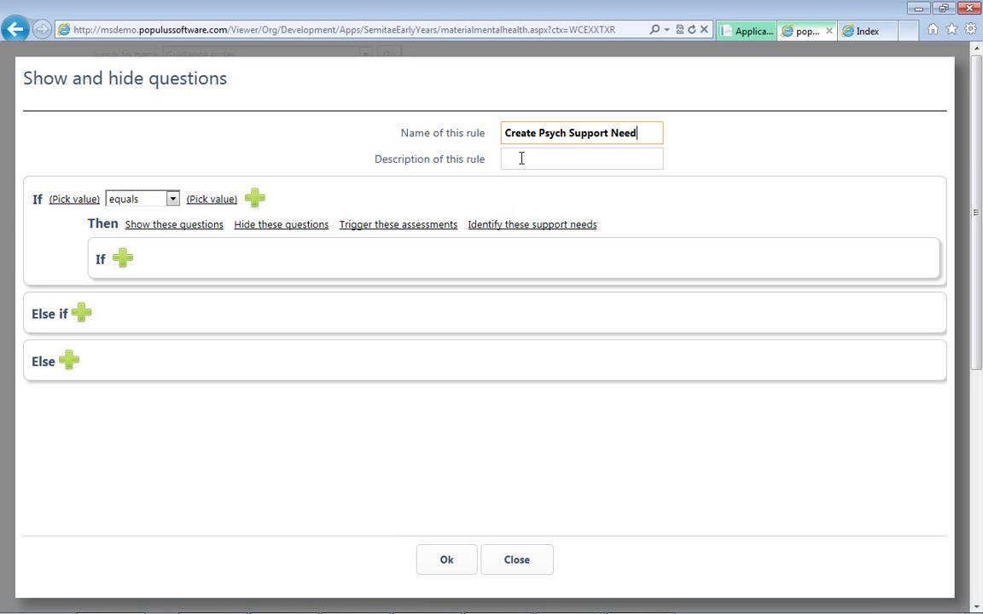
Set the rule's condition to the HelpWith question equalling Yes.
left_click(75, 198)
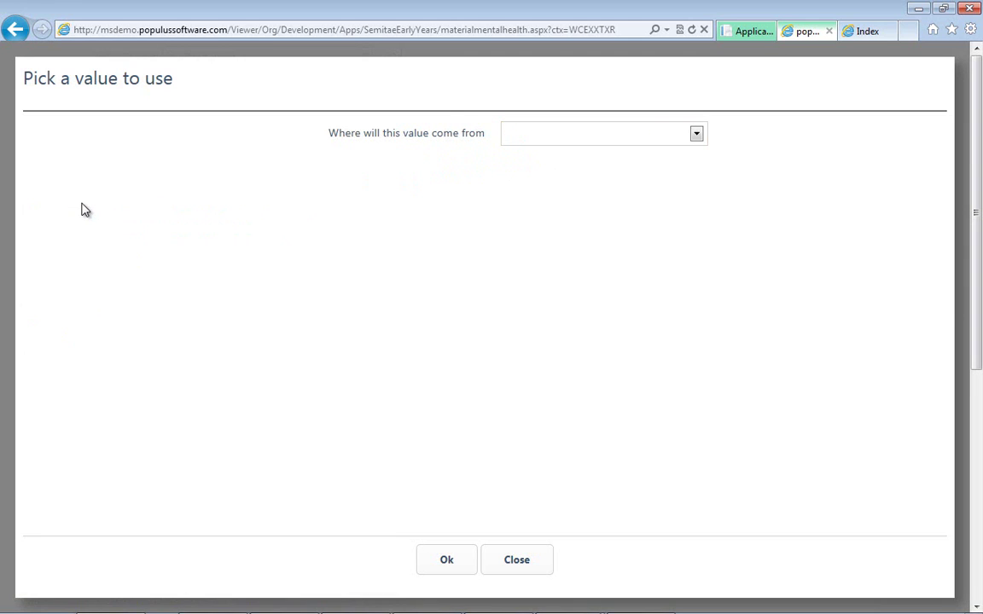
left_click(566, 135)
left_click(566, 160)
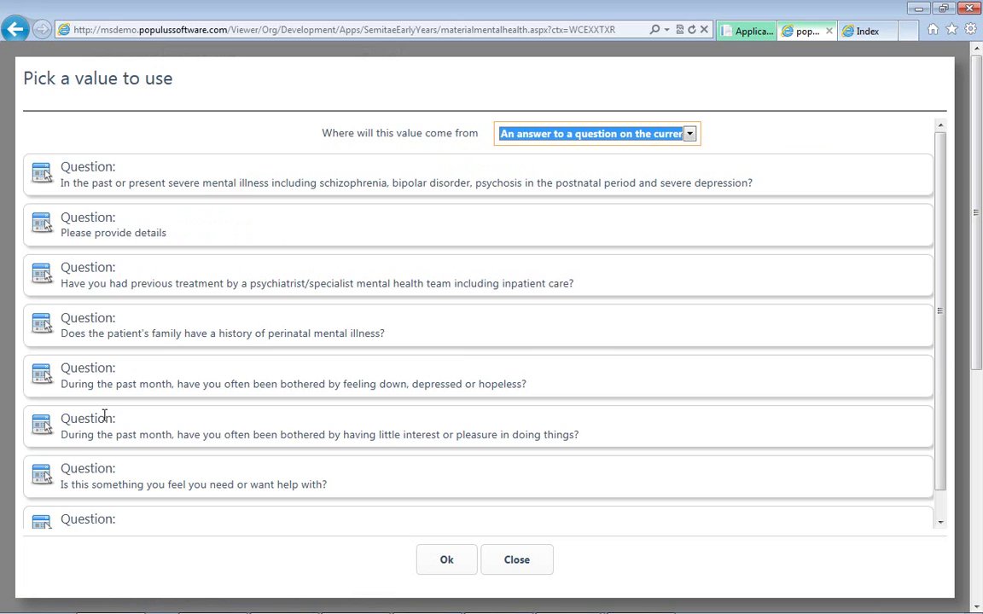
left_click(44, 477)
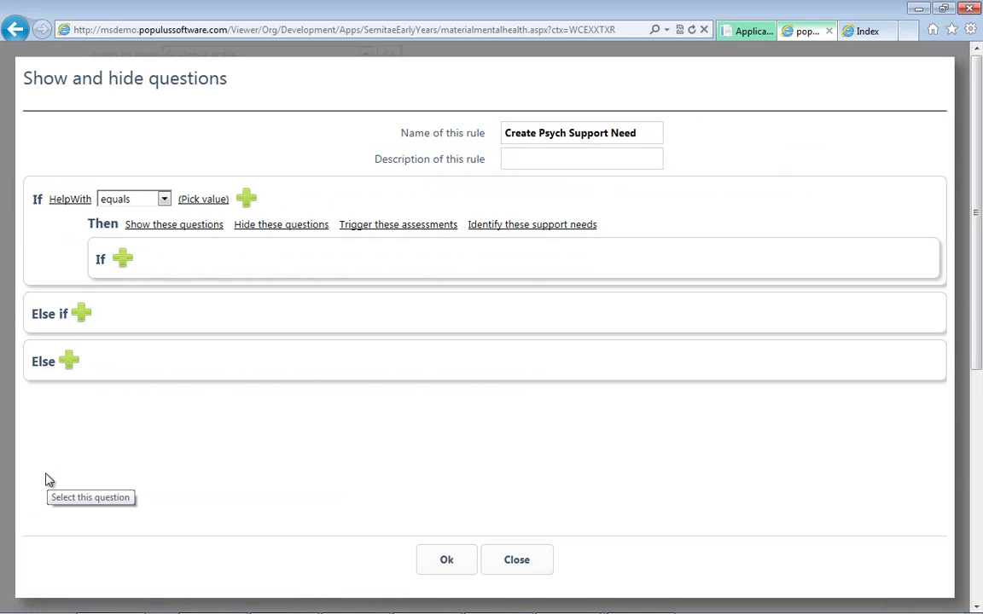
left_click(199, 201)
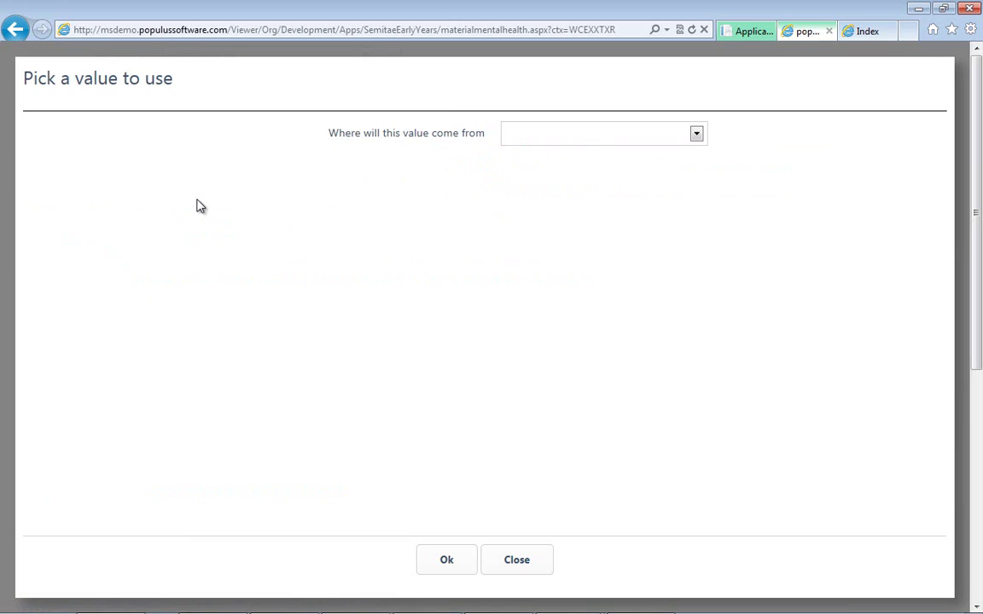
left_click(603, 139)
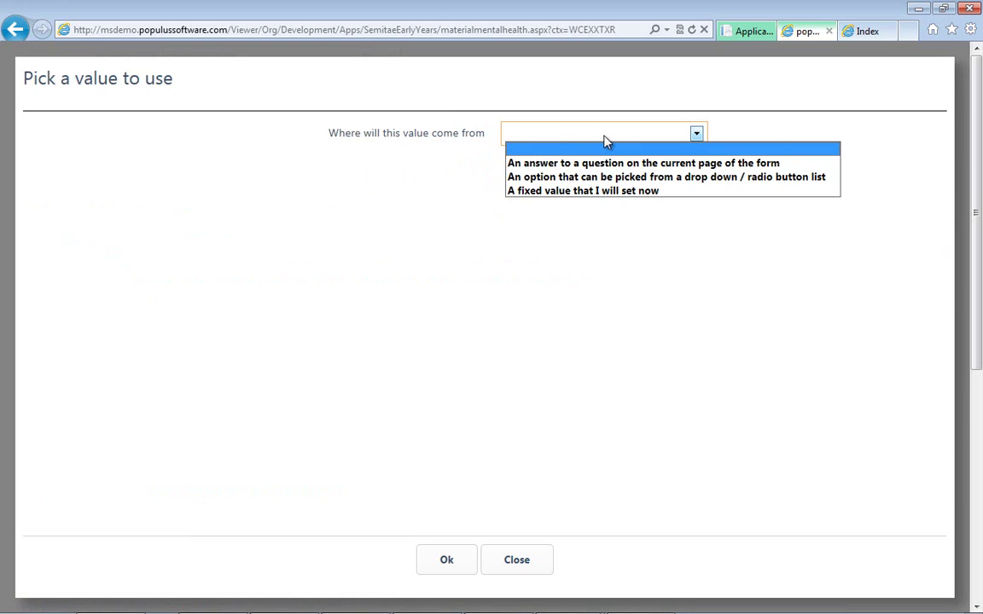
left_click(570, 177)
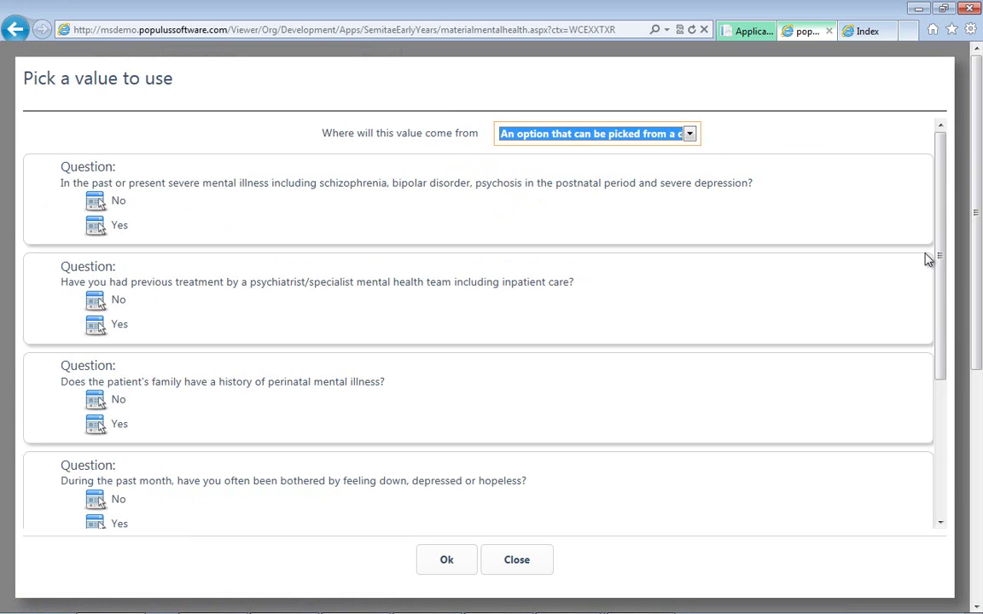
left_click_drag(942, 254, 940, 394)
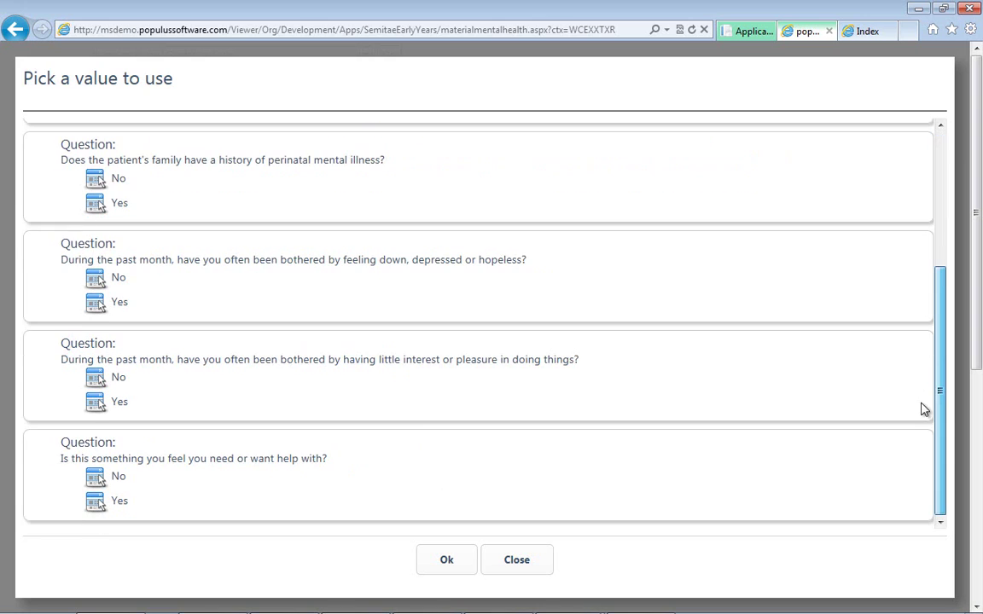
left_click(96, 503)
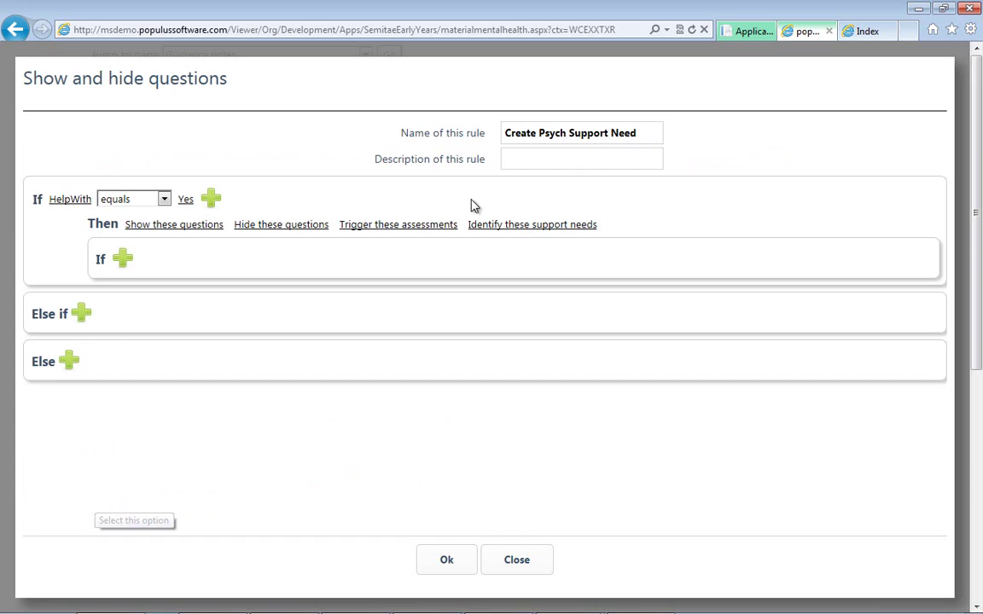
Make the rule identify Managing Psychological Illness as a support need and save it.
left_click(516, 225)
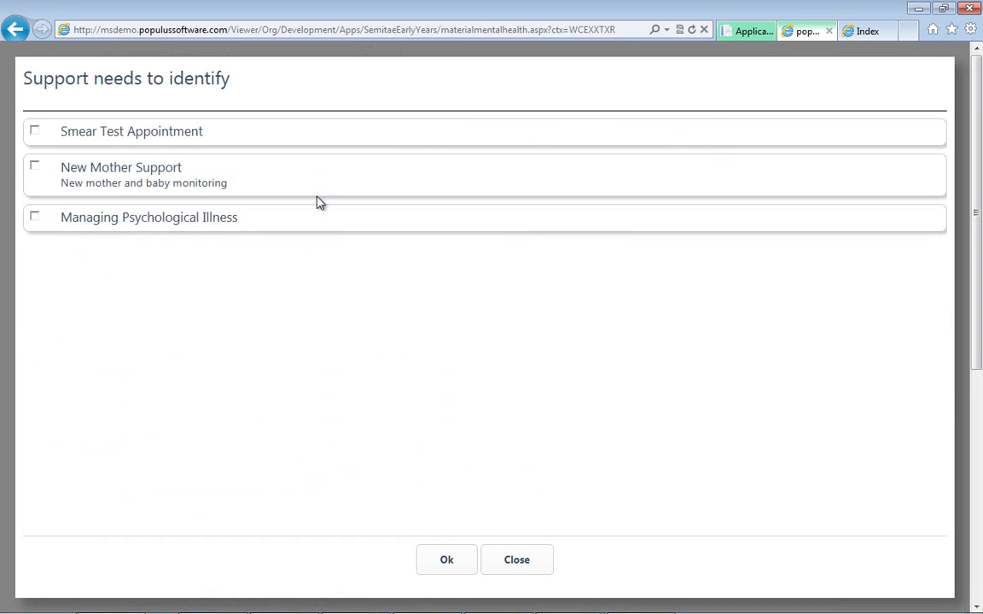
left_click(35, 218)
left_click(445, 560)
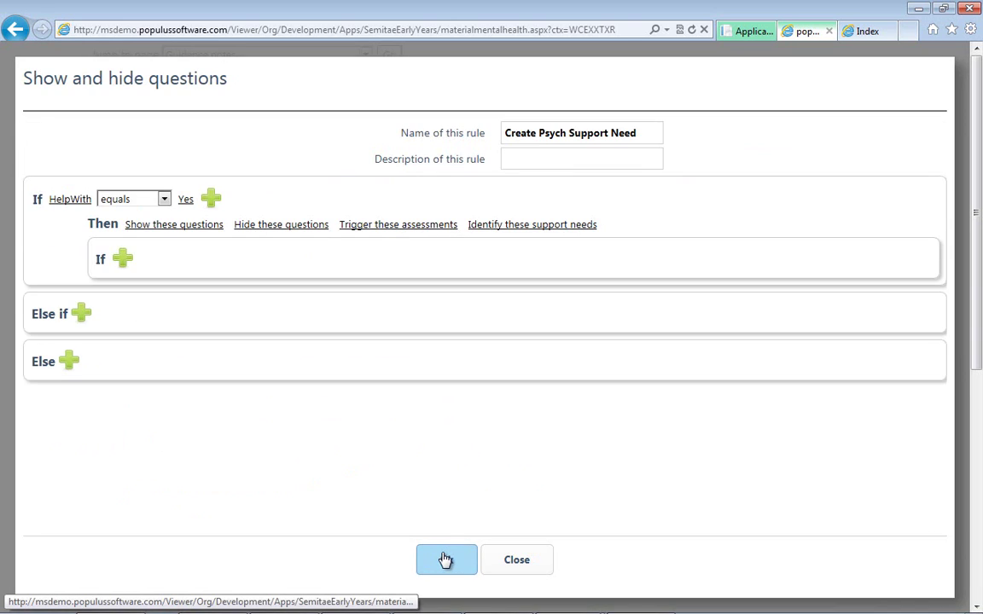
left_click(445, 560)
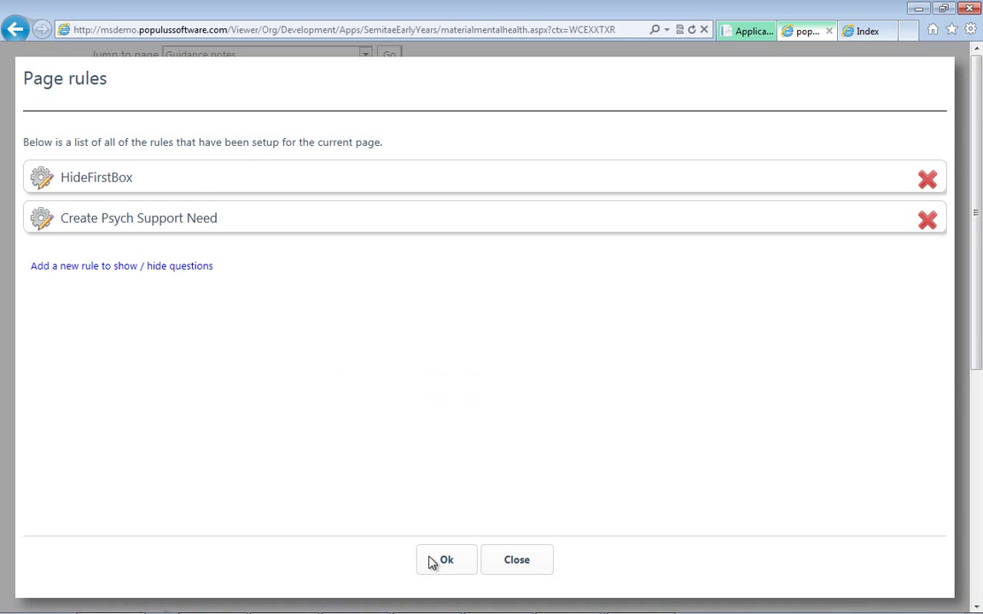
left_click(443, 560)
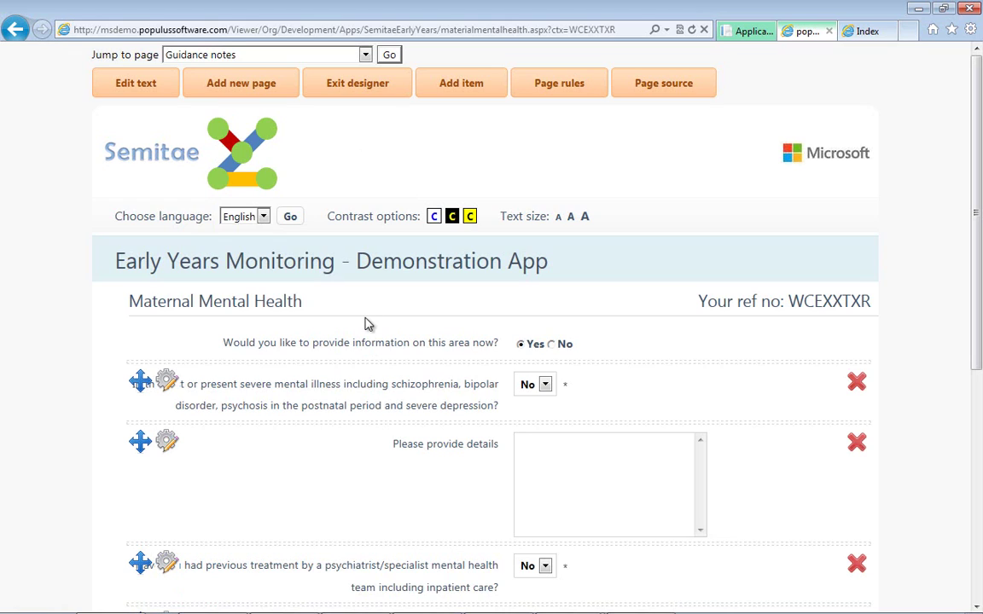
Confirm Create Psych Support Need is among the six page rules, then exit the designer.
left_click(369, 91)
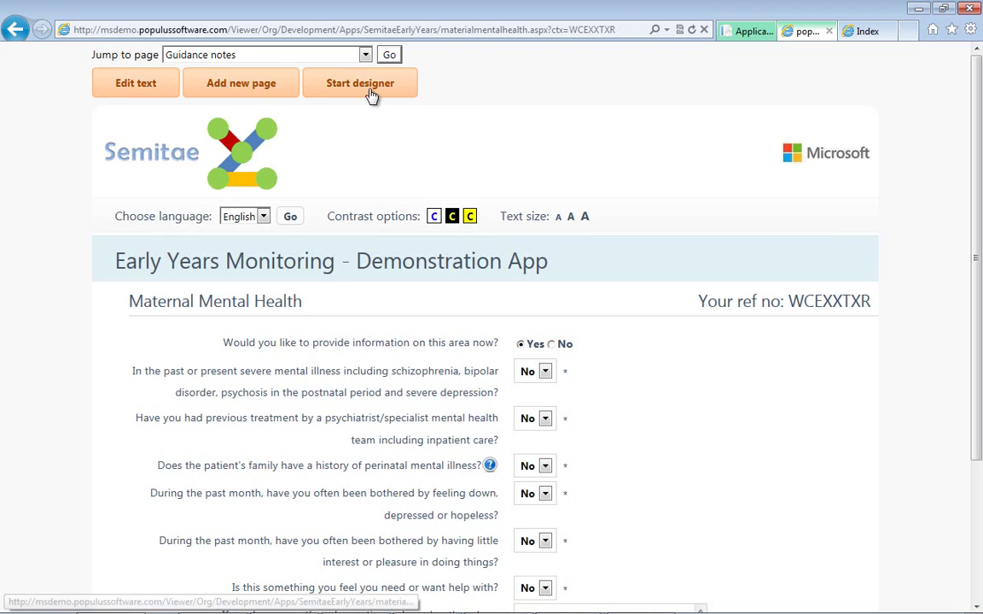
left_click(371, 92)
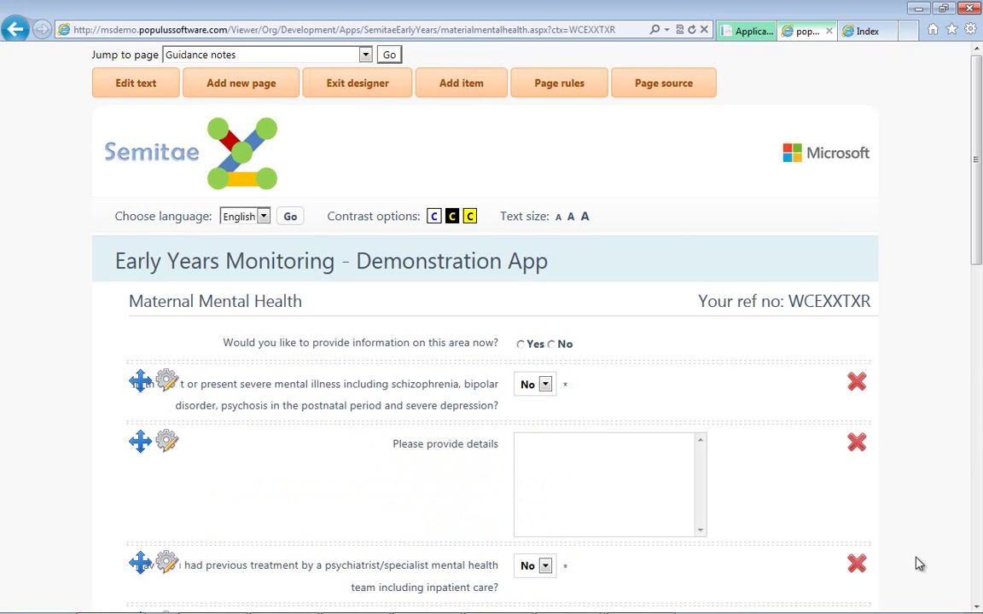
left_click(560, 83)
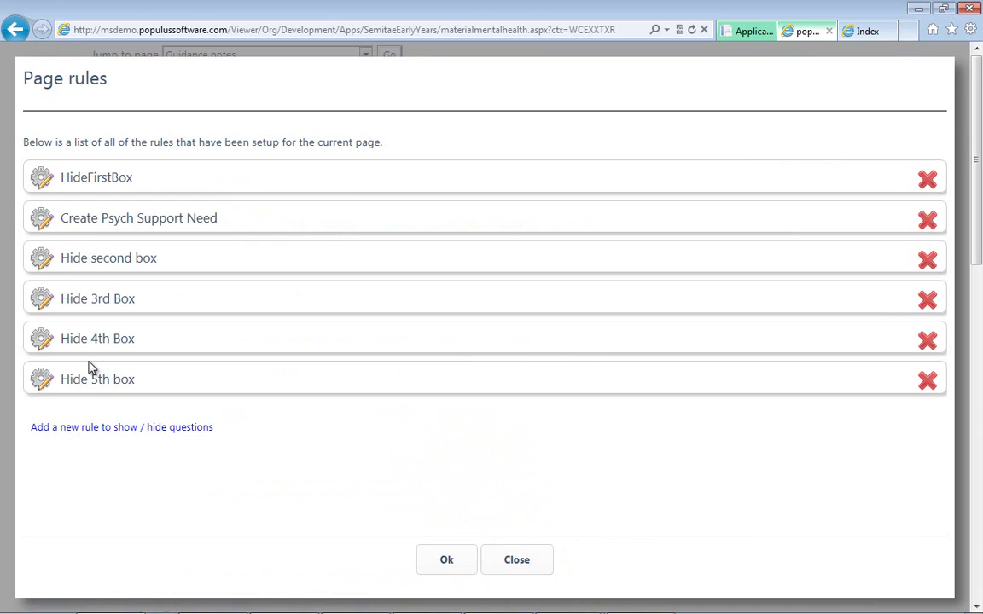
left_click(451, 562)
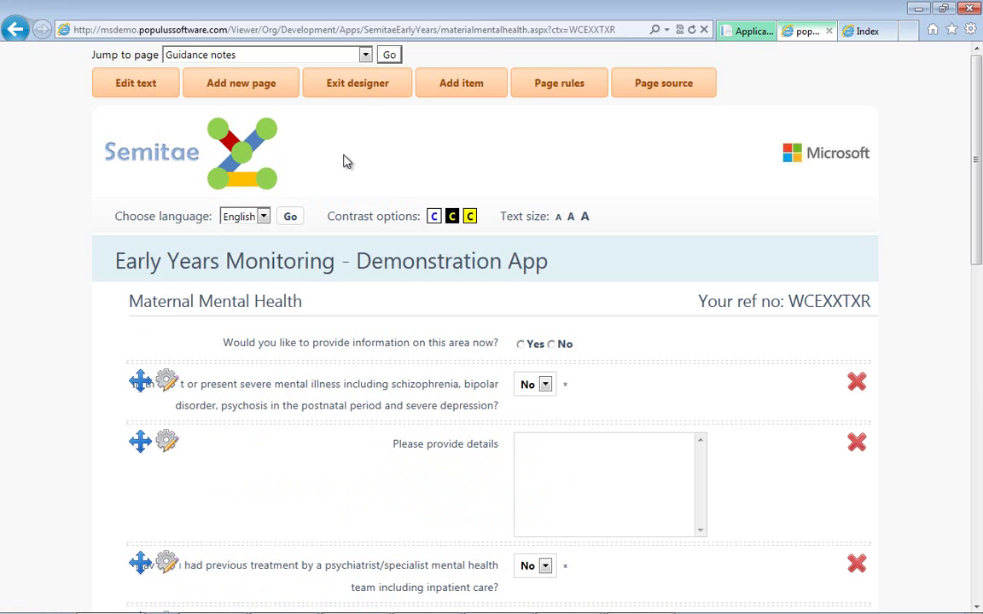
left_click(359, 98)
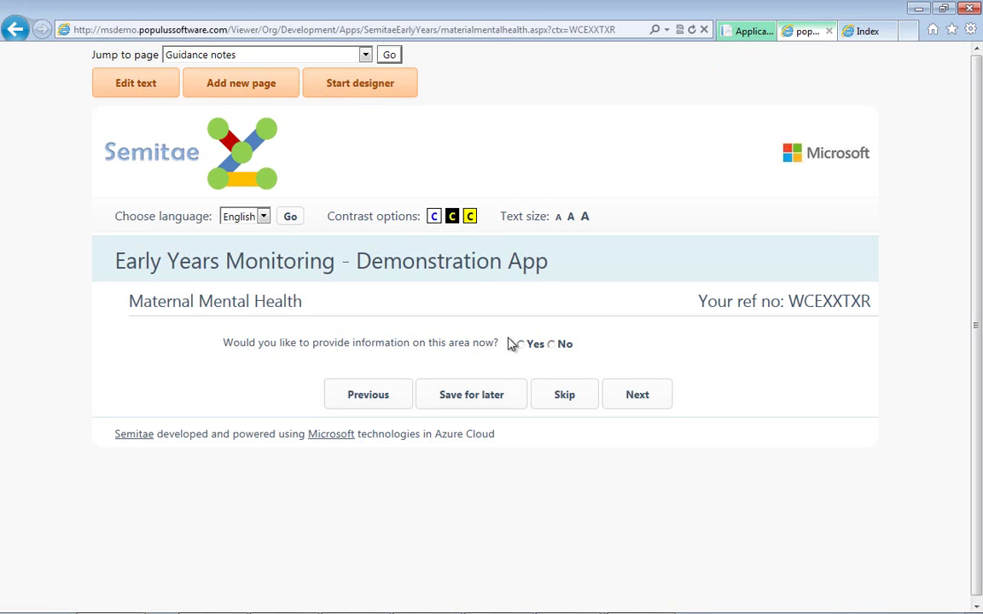
Answer Yes to providing information, severe mental illness, previous psychiatric treatment and family history.
left_click(521, 345)
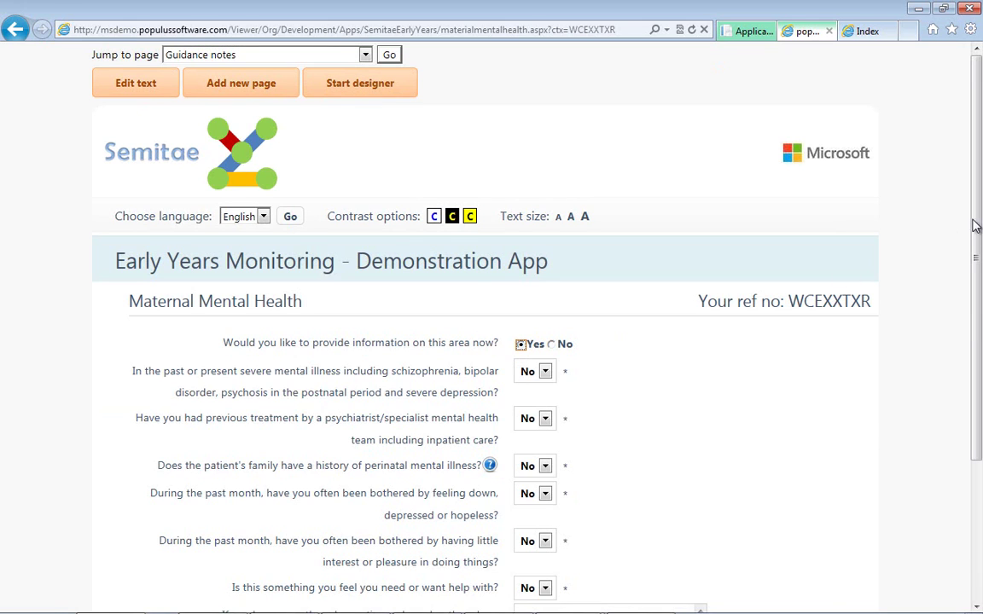
scroll(967, 329, "down", 3)
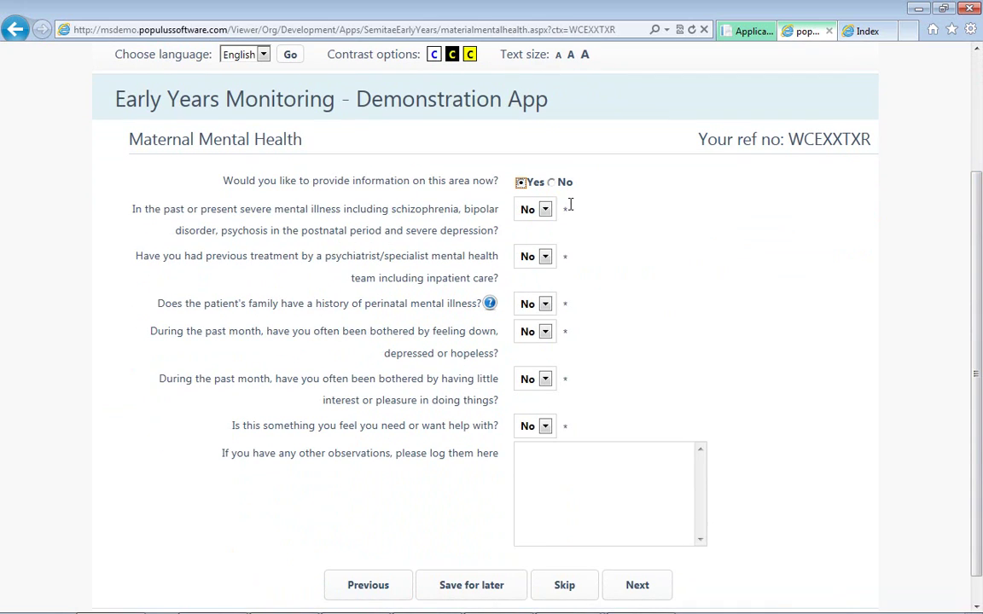
left_click(538, 209)
left_click(540, 238)
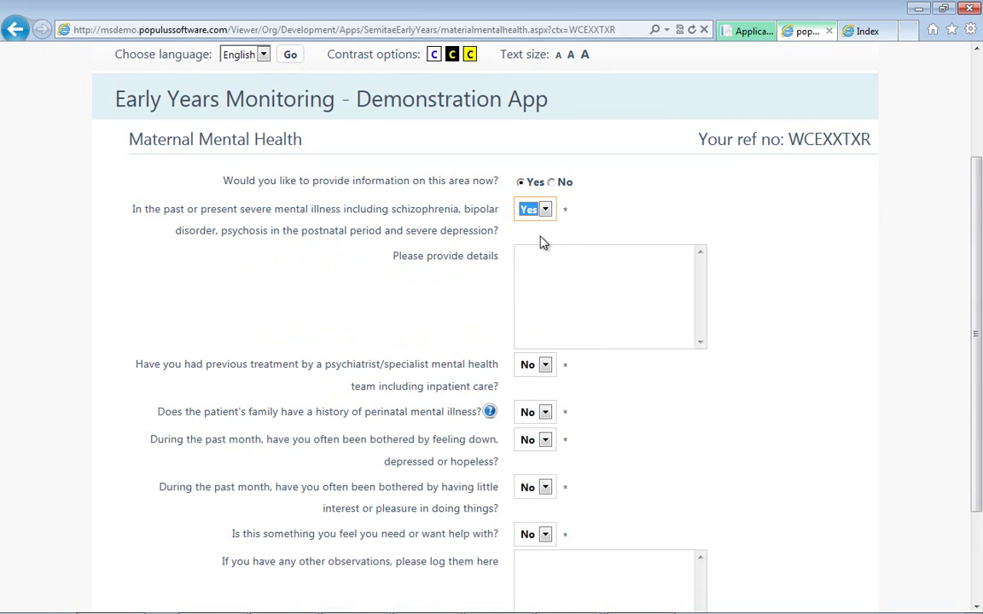
scroll(938, 258, "down", 3)
left_click(536, 224)
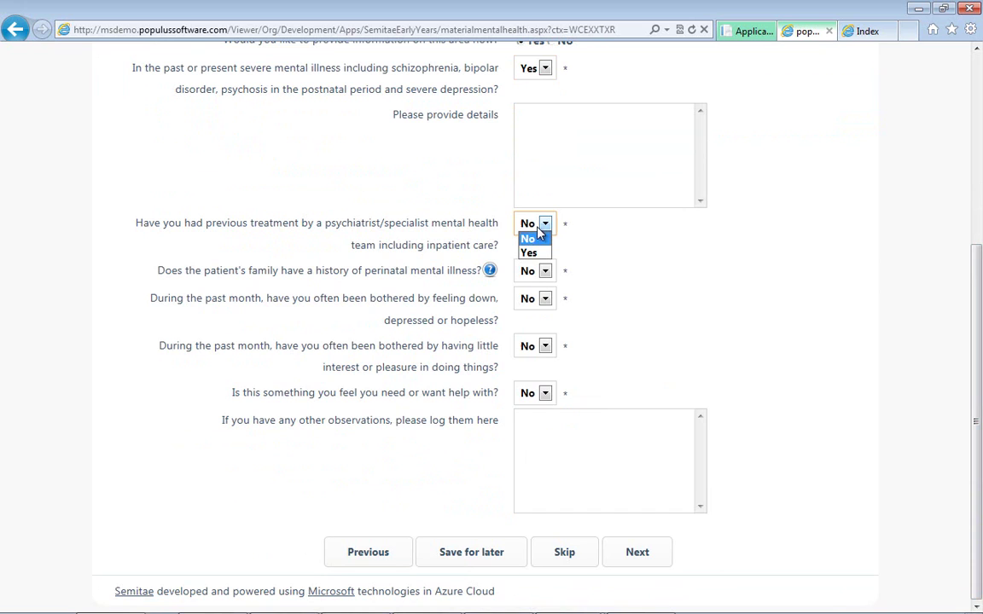
left_click(537, 251)
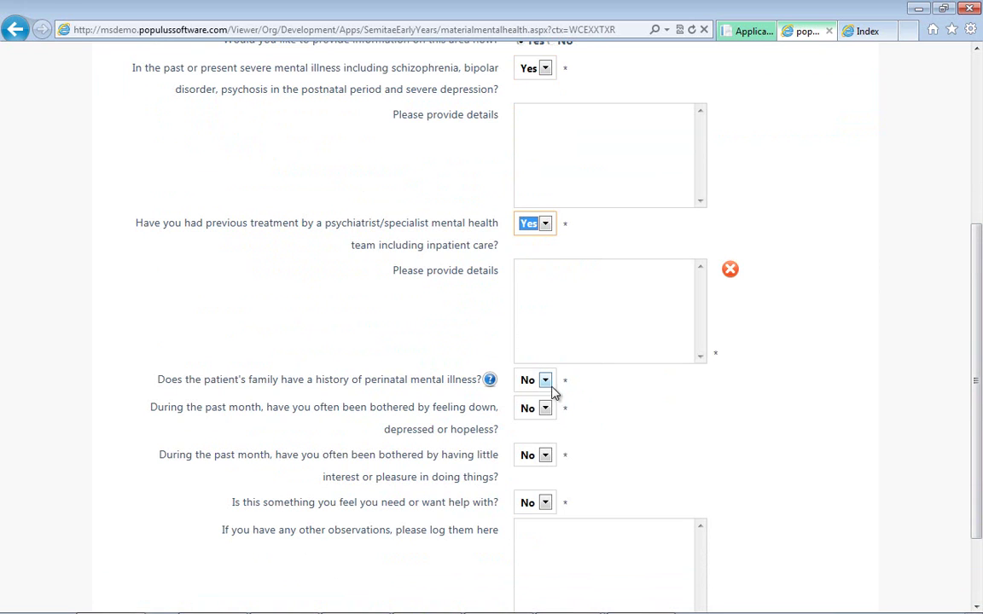
left_click(547, 383)
left_click(543, 409)
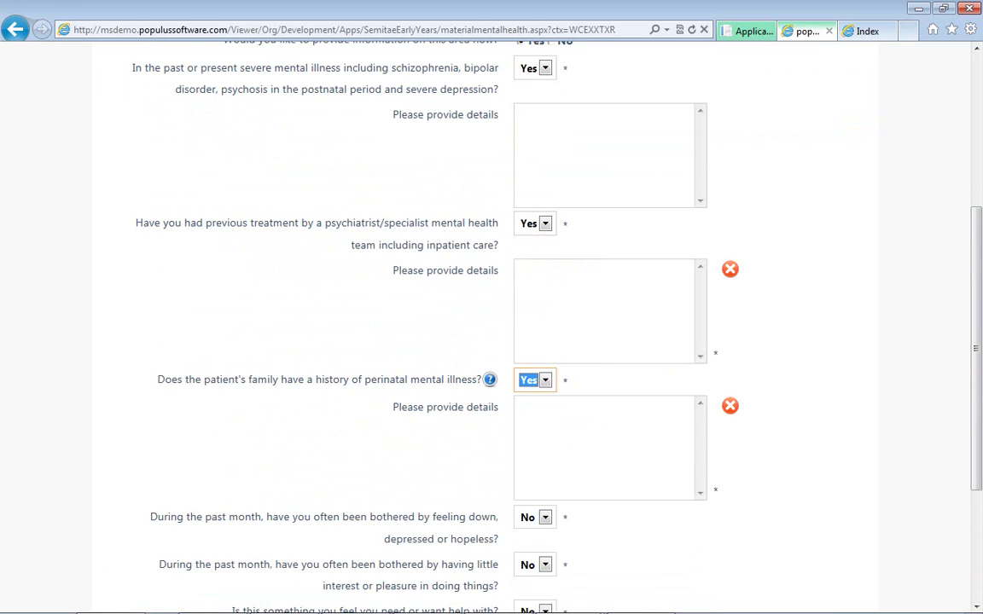
scroll(545, 417, "down", 5)
Answer Yes to feeling down and little interest, then return to the top of the form.
left_click(544, 299)
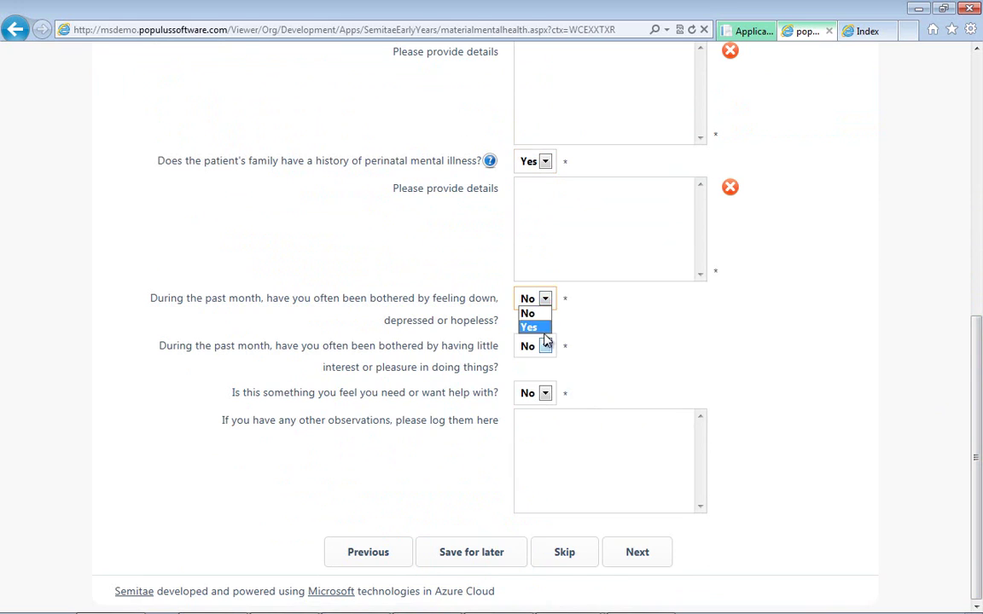
left_click(544, 313)
left_click(529, 327)
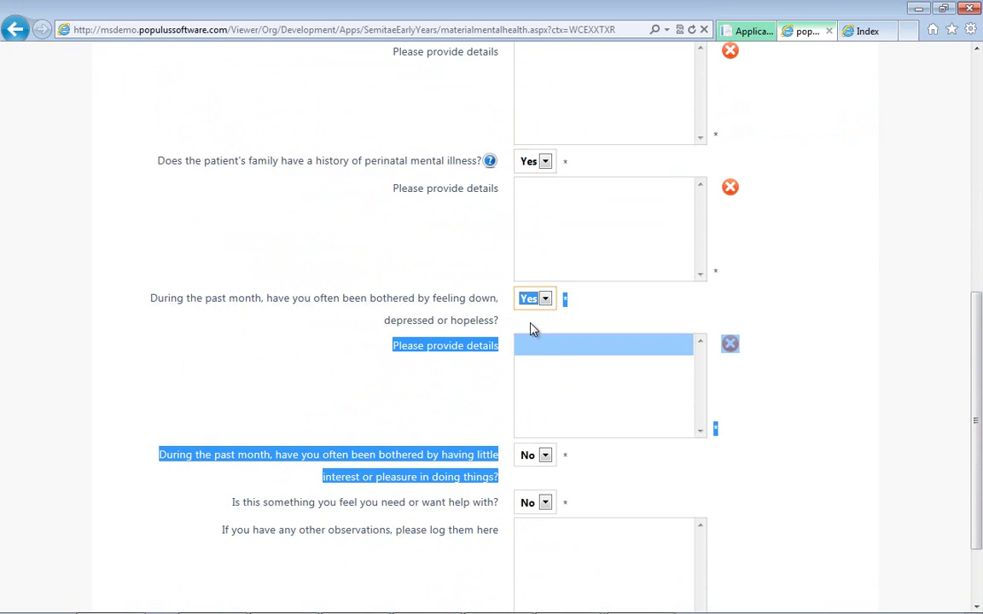
scroll(872, 388, "down", 3)
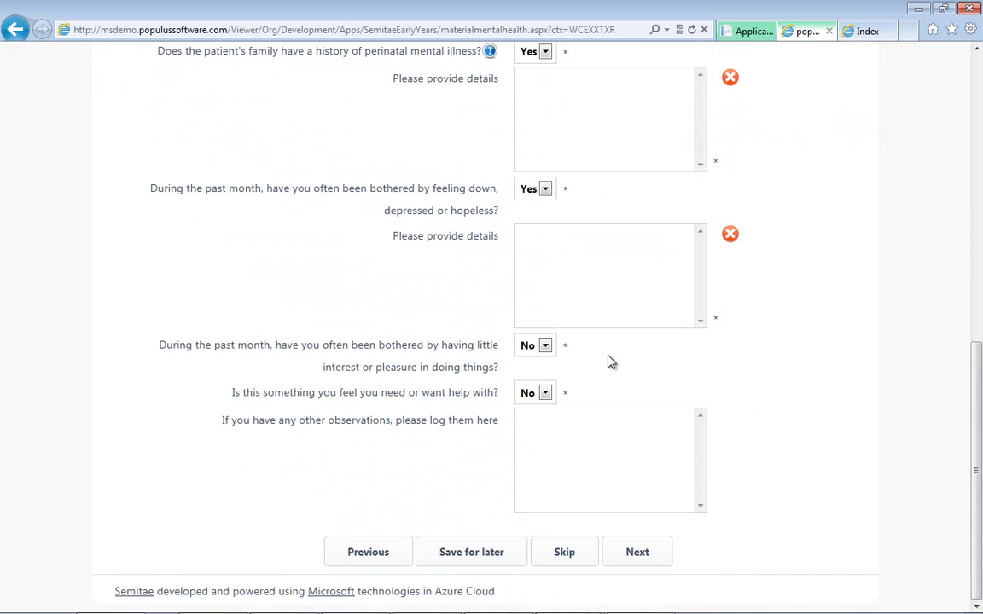
left_click(545, 345)
left_click(530, 374)
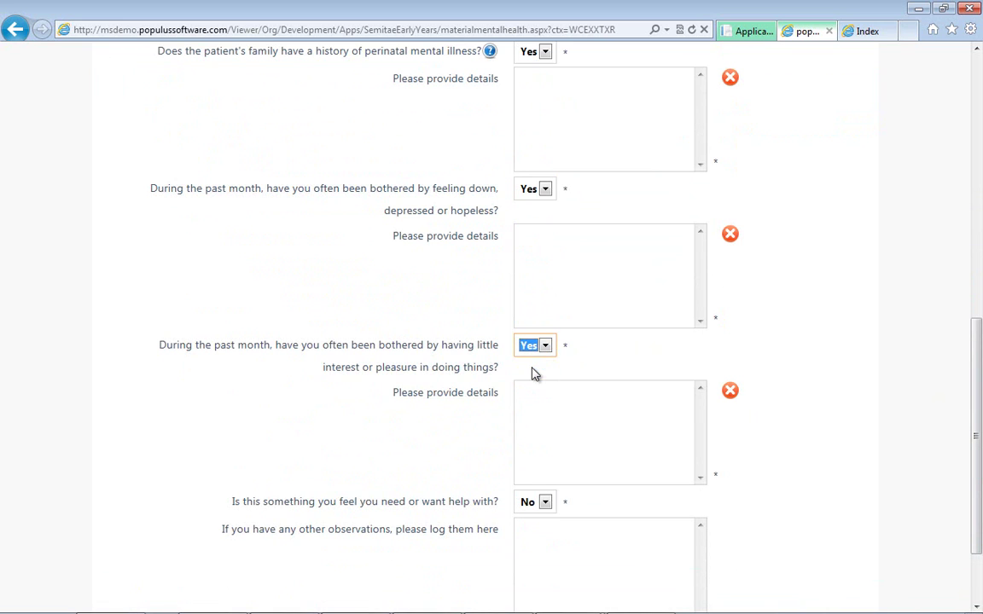
scroll(954, 196, "down", 3)
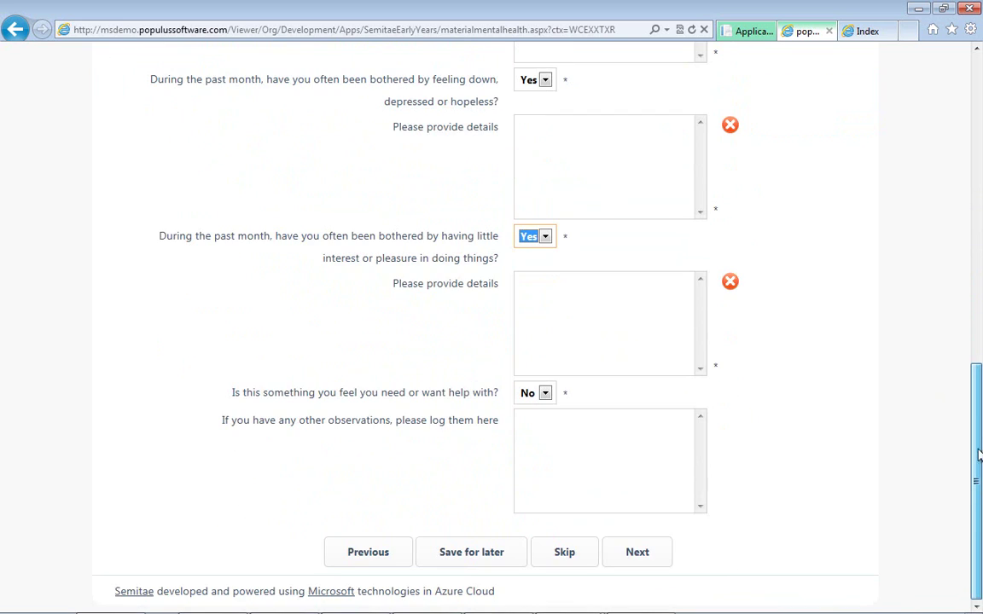
scroll(954, 196, "up", 3)
scroll(954, 196, "up", 5)
scroll(948, 153, "up", 5)
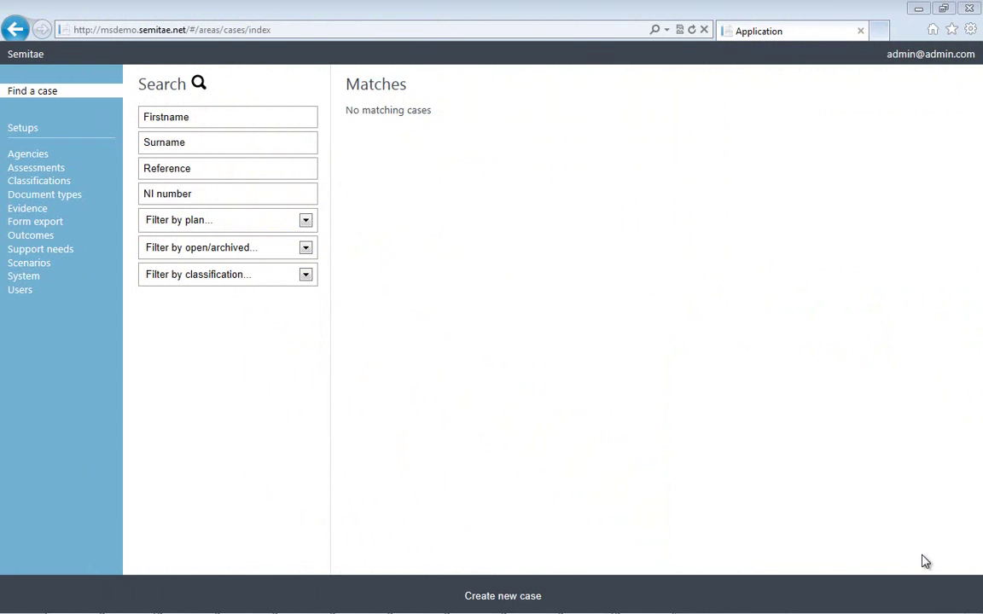
Open the Salford case from search, start a face-to-face contact with the client, and list assessments.
left_click(198, 86)
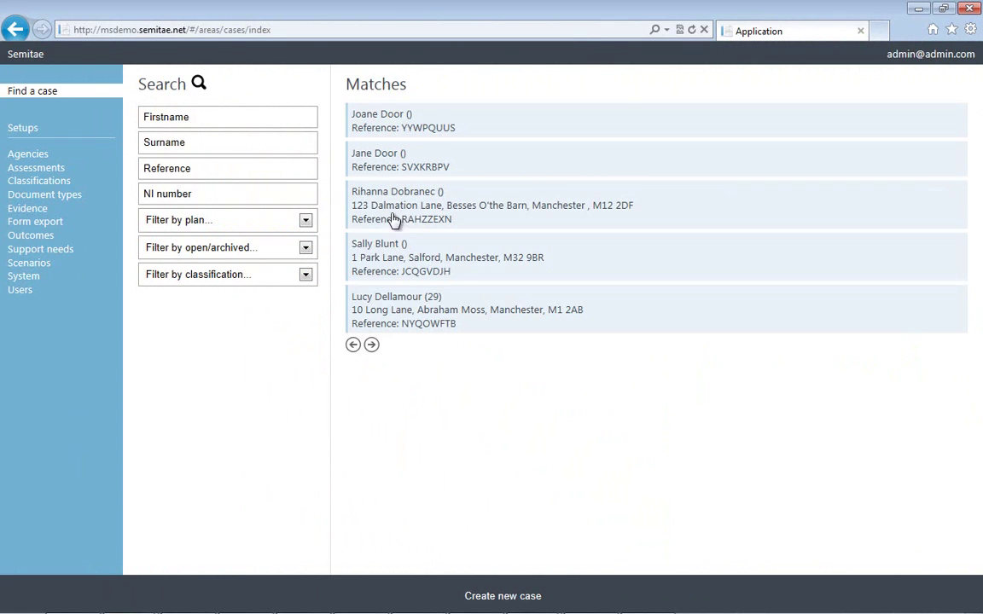
left_click(466, 269)
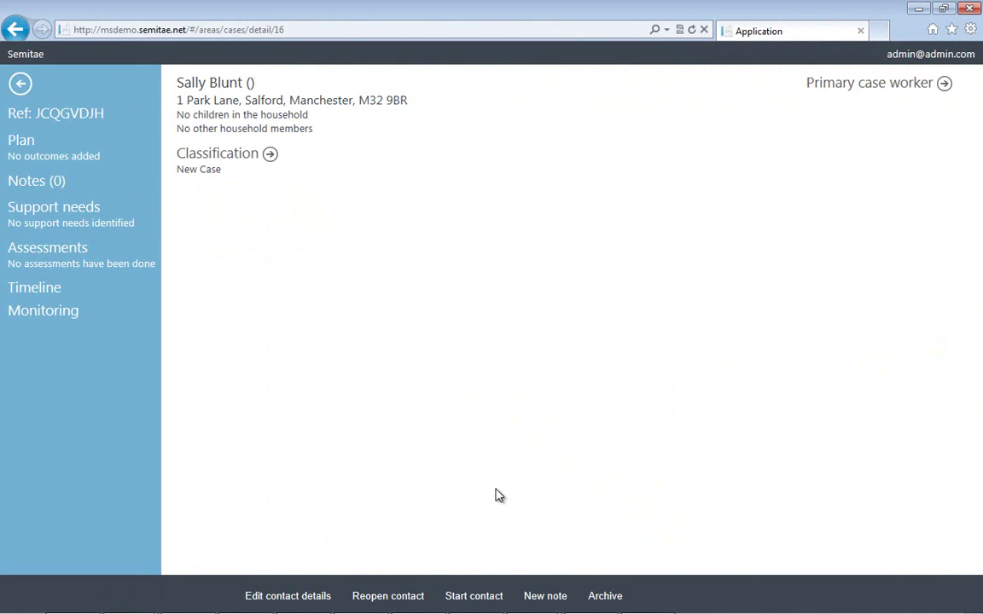
left_click(463, 596)
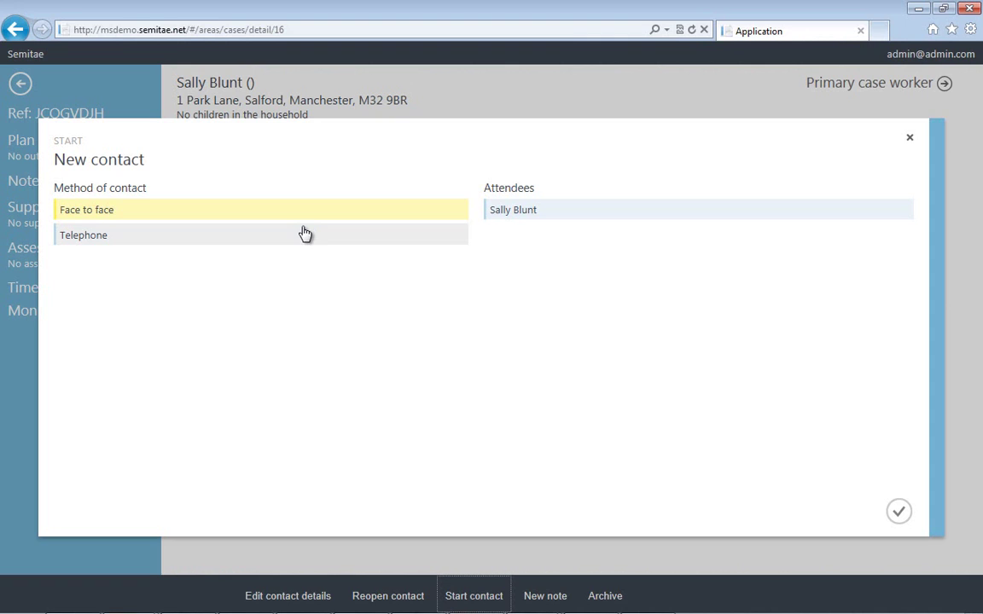
left_click(529, 213)
left_click(899, 515)
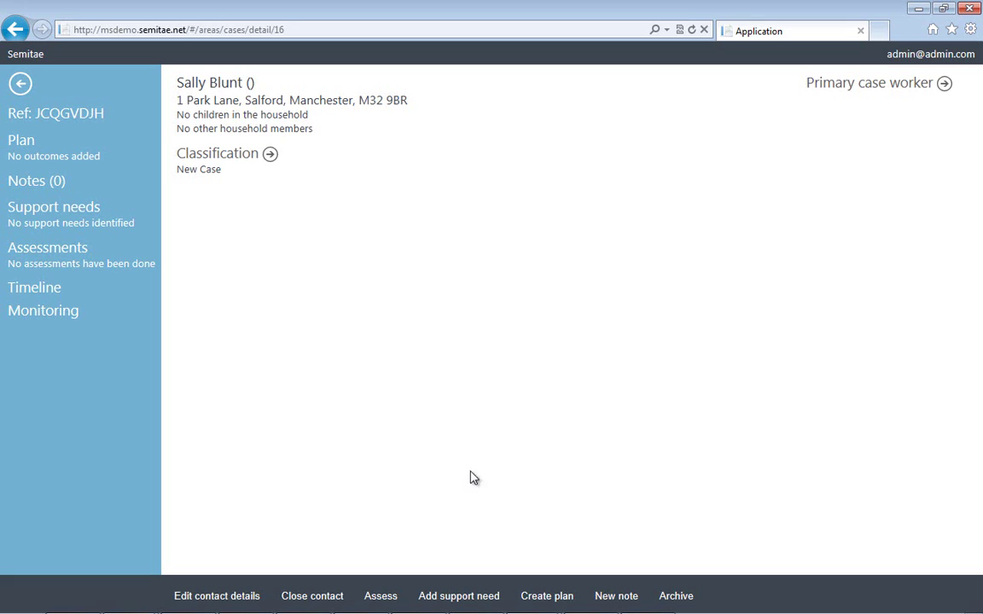
left_click(400, 589)
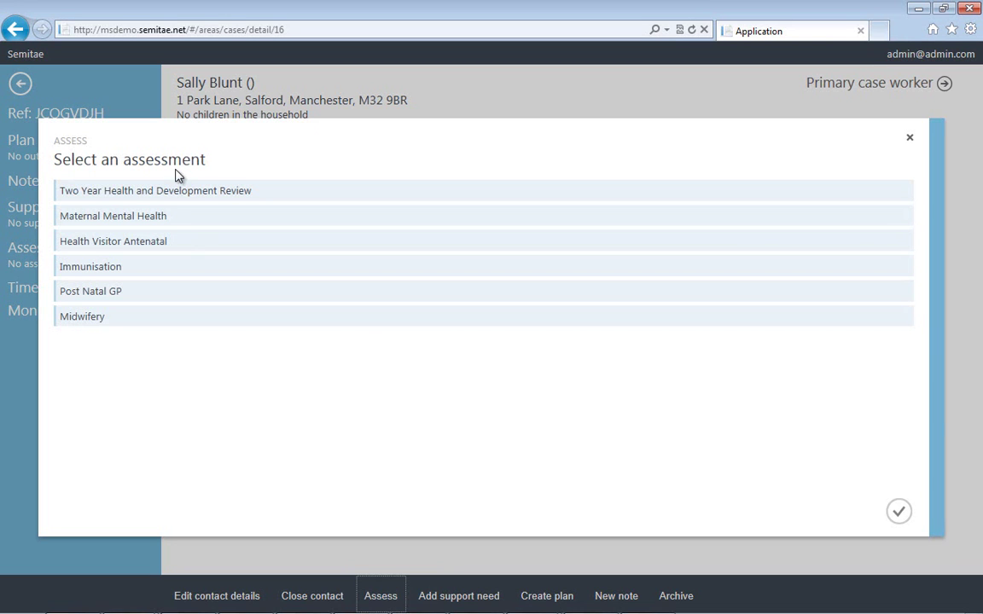
Start the Maternal Mental Health assessment; answer Yes to past severe illness: 'have a history of bipolar disorder'.
left_click(164, 220)
left_click(896, 511)
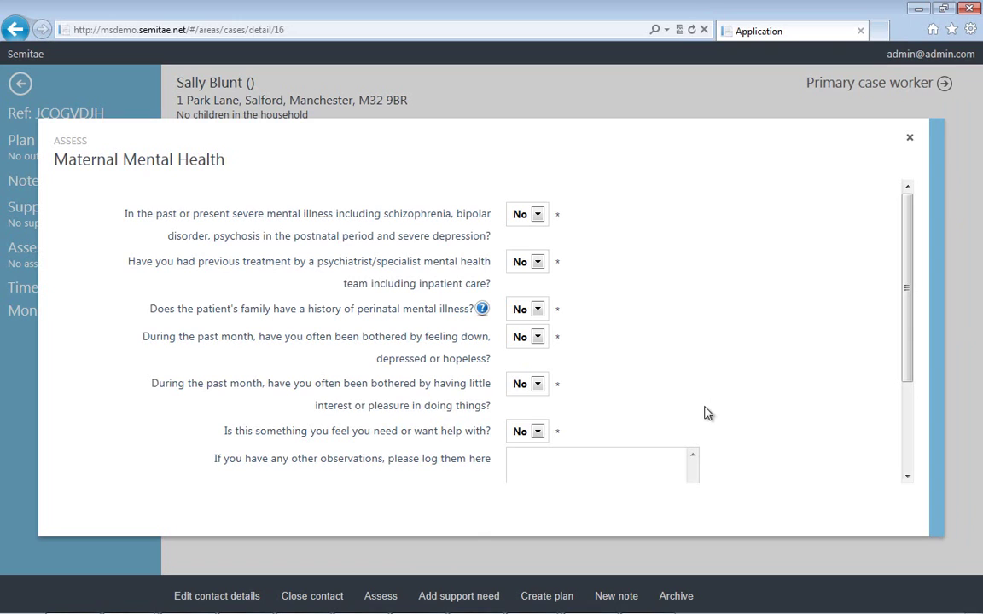
left_click(537, 216)
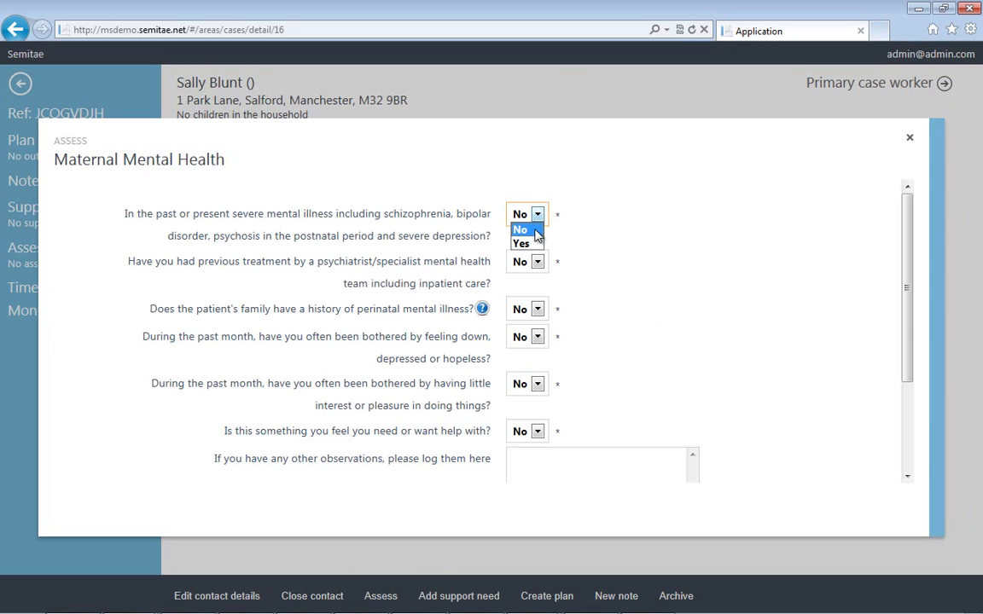
left_click(531, 244)
left_click(537, 265)
type("I")
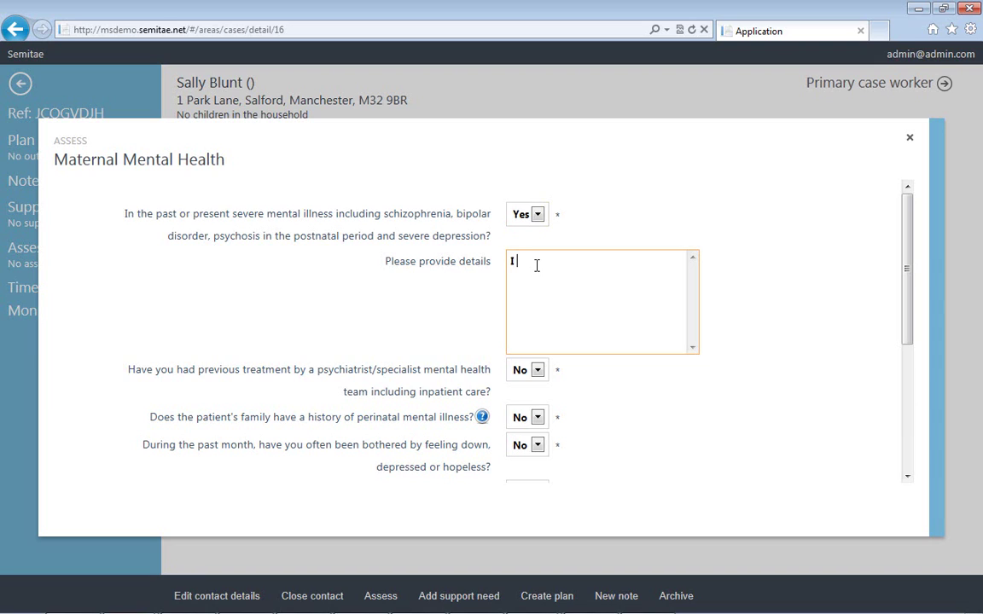
type("have a hi")
type("story of bipolar ")
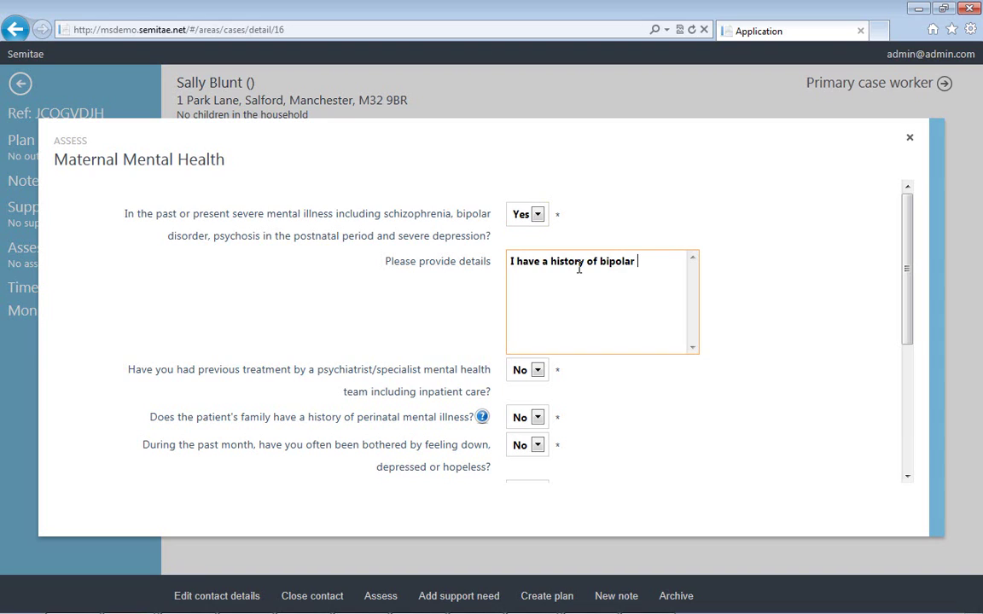
type("disorder")
Answer Yes to previous treatment with details 'This was for bipolar. I take tablets for this.'.
left_click(537, 372)
left_click(522, 398)
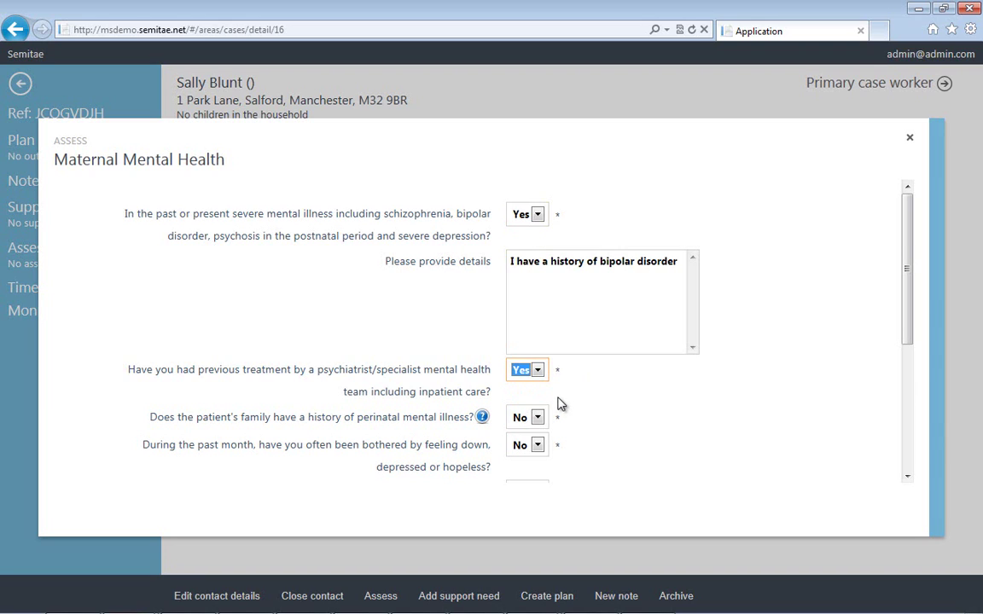
left_click(556, 417)
type("This w")
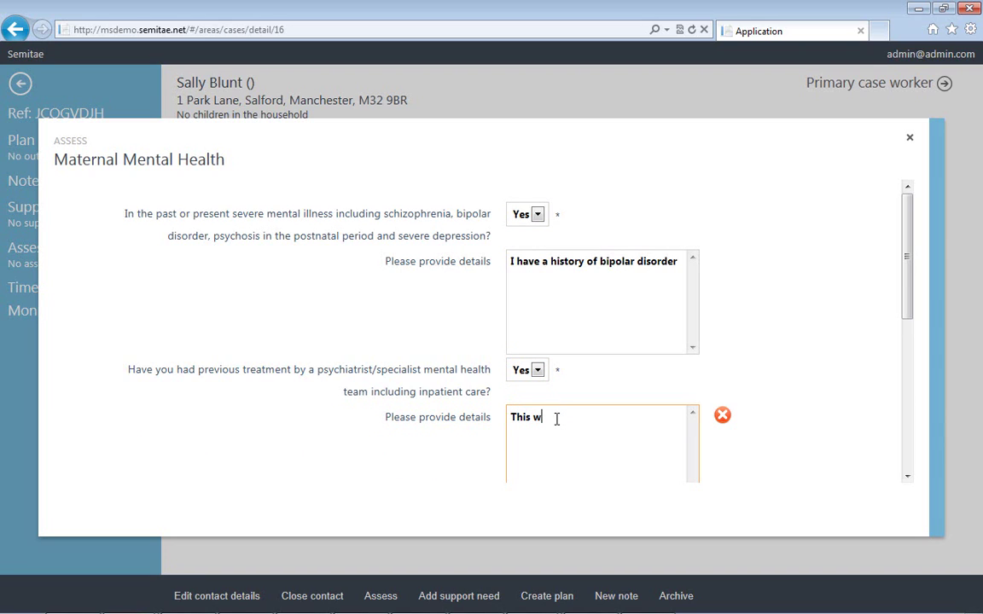
type("as for biolo")
key("BackSpace")
key("BackSpace")
key("BackSpace")
type("polar. I ")
type("tak")
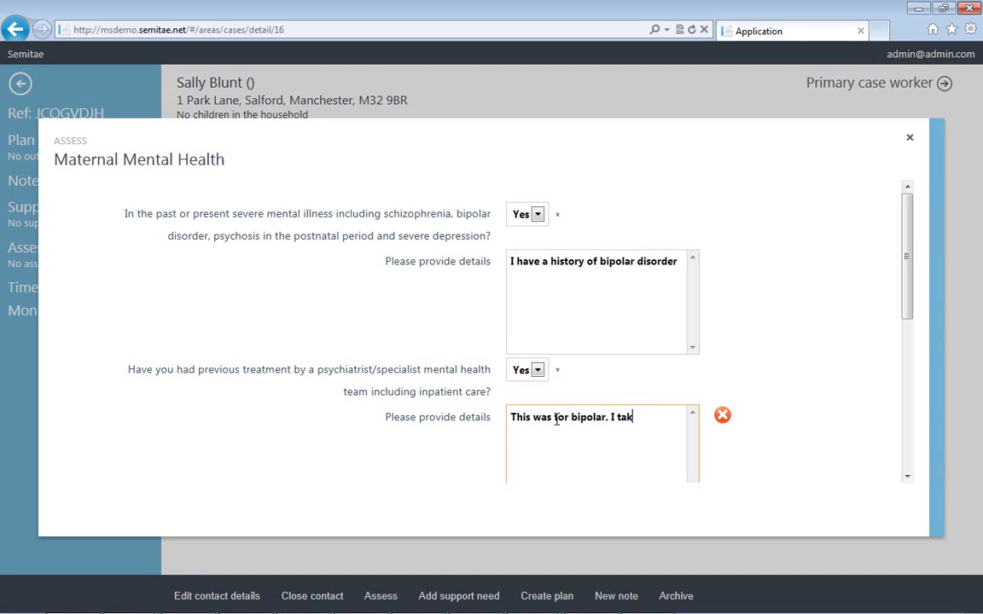
type("e tablets")
type(" for this.")
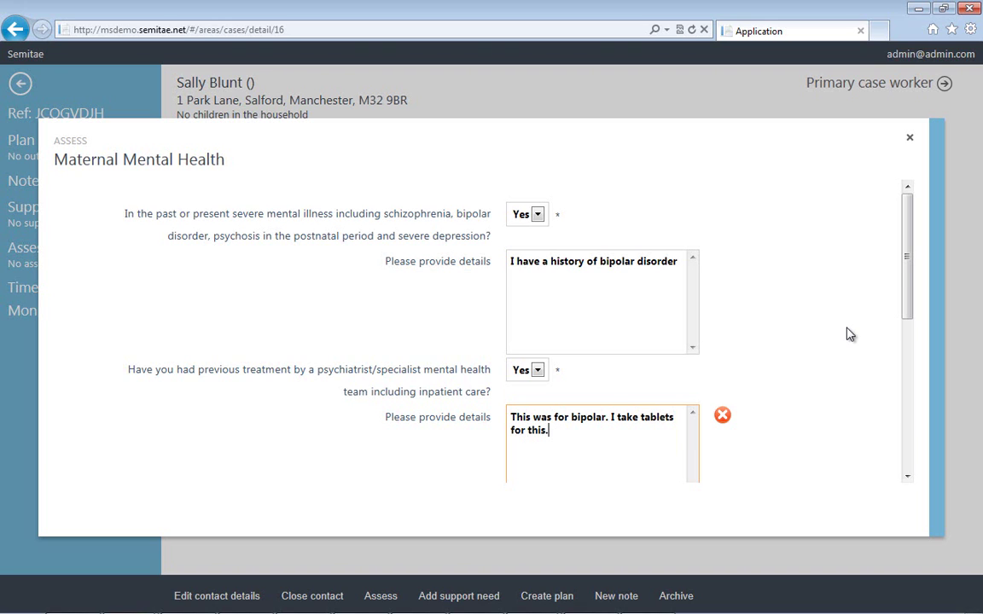
left_click_drag(908, 281, 908, 363)
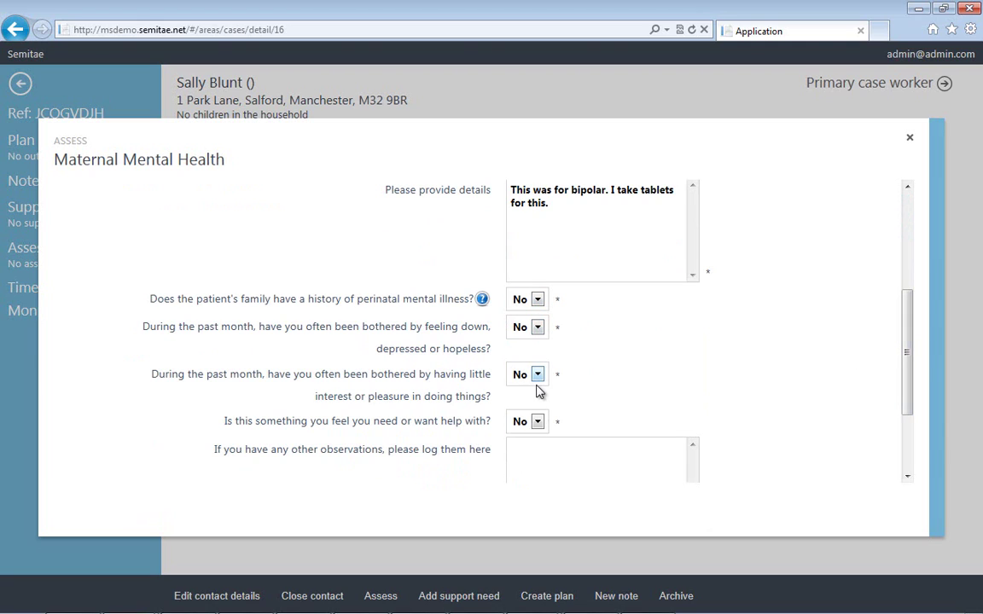
Enter an observation that the client seemed very agitated in the other-observations box.
left_click(538, 452)
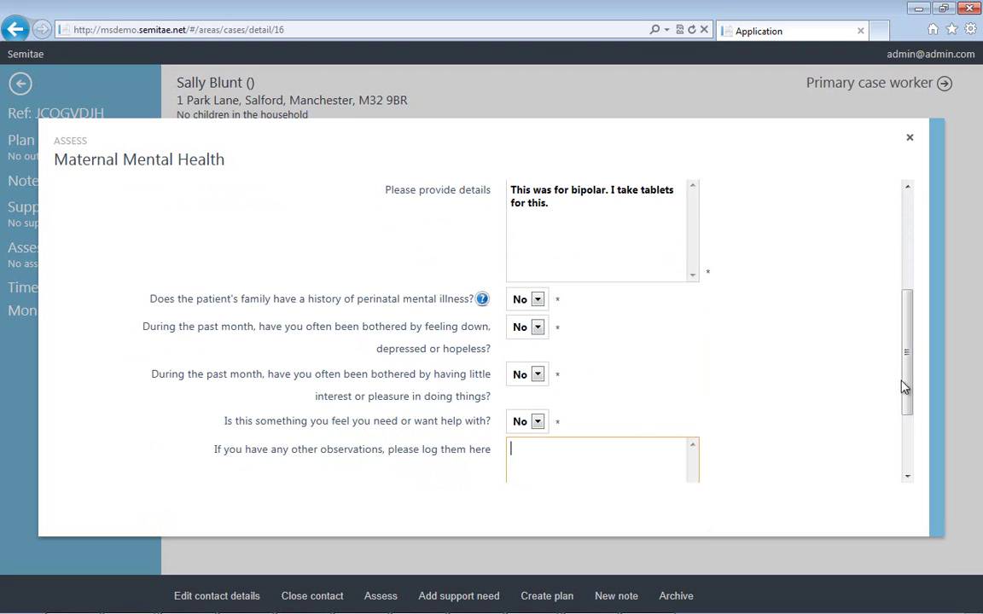
left_click_drag(905, 388, 911, 419)
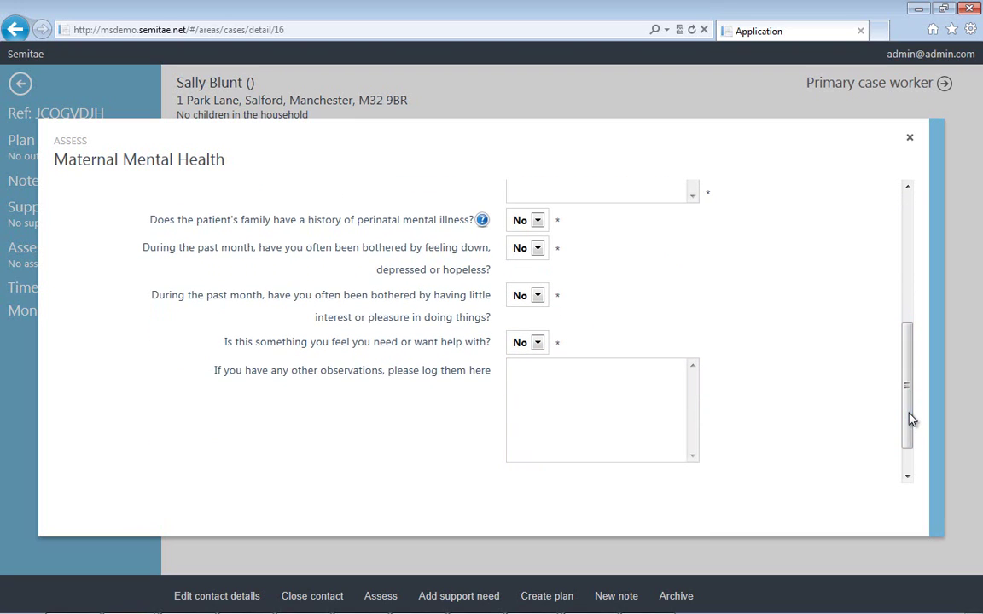
left_click(572, 413)
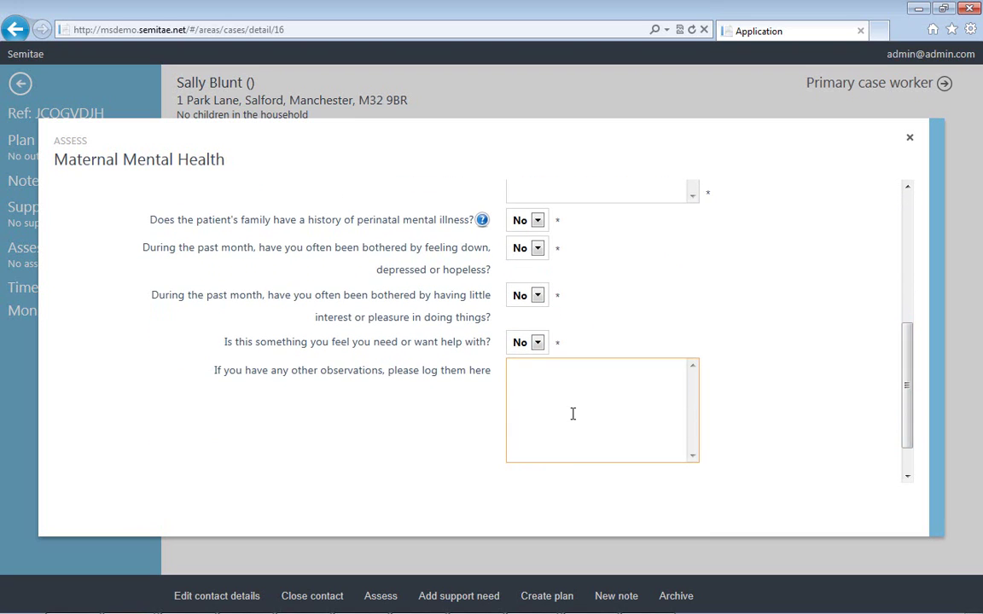
type("Miss")
type("lun")
type("eem")
type("ed very ag")
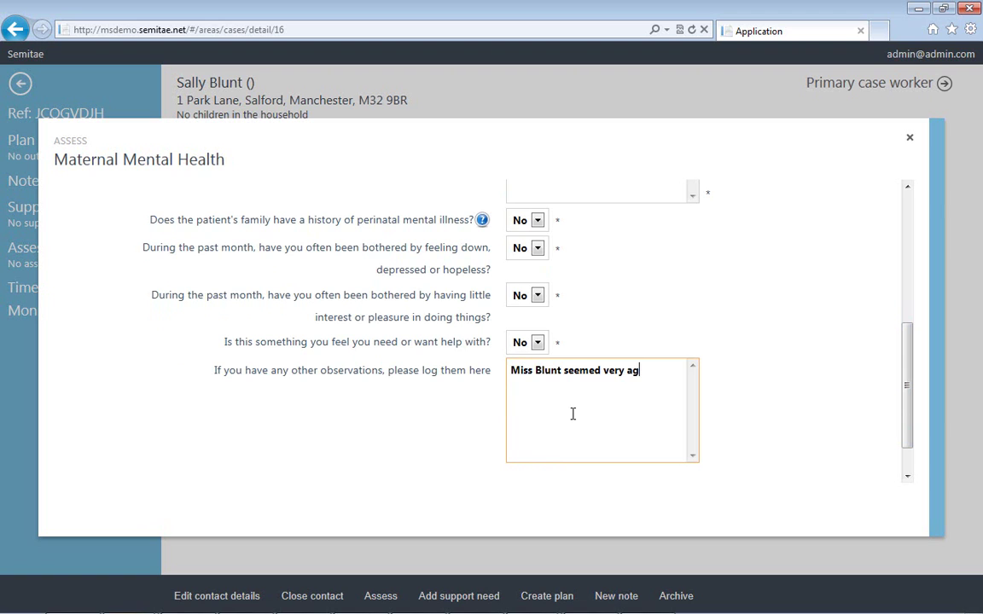
type("irtat")
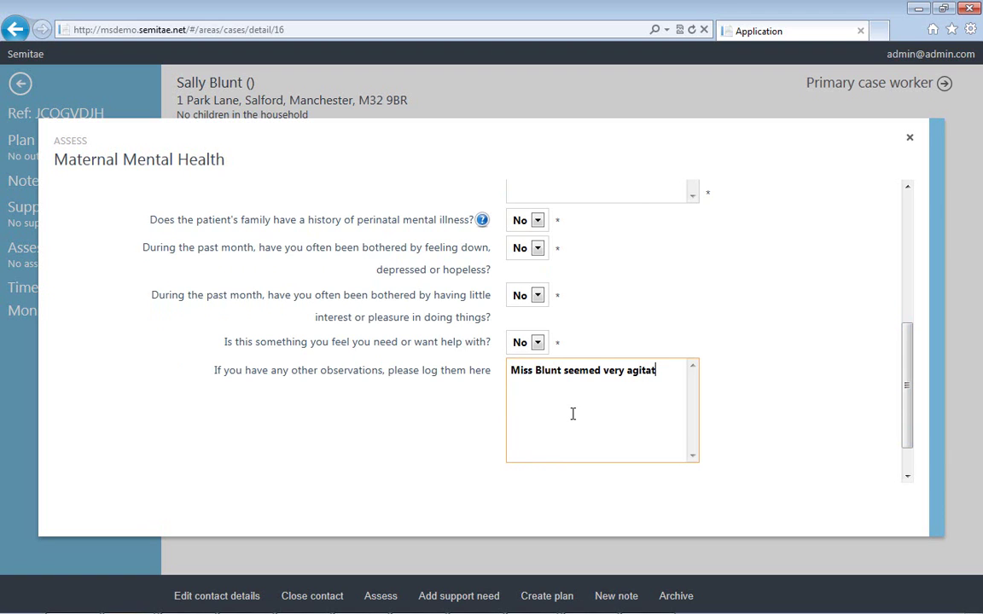